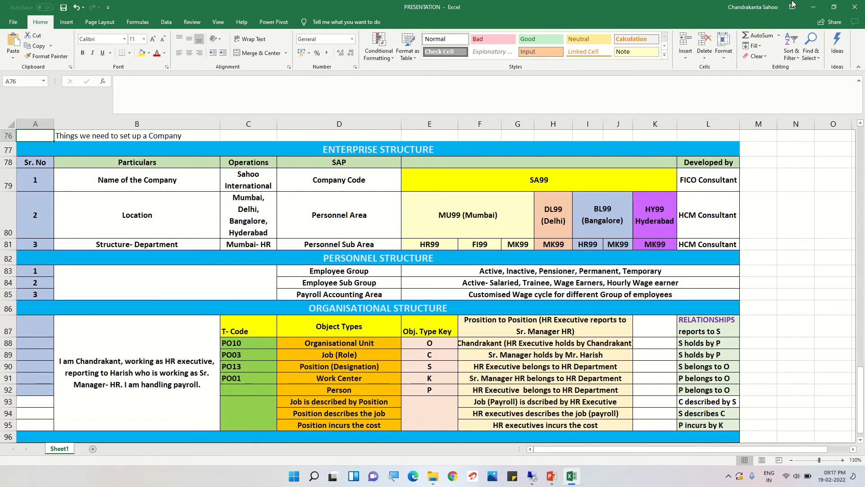
Minimize the Excel structure plan and the PowerPoint presentation to reveal the desktop.
click(814, 10)
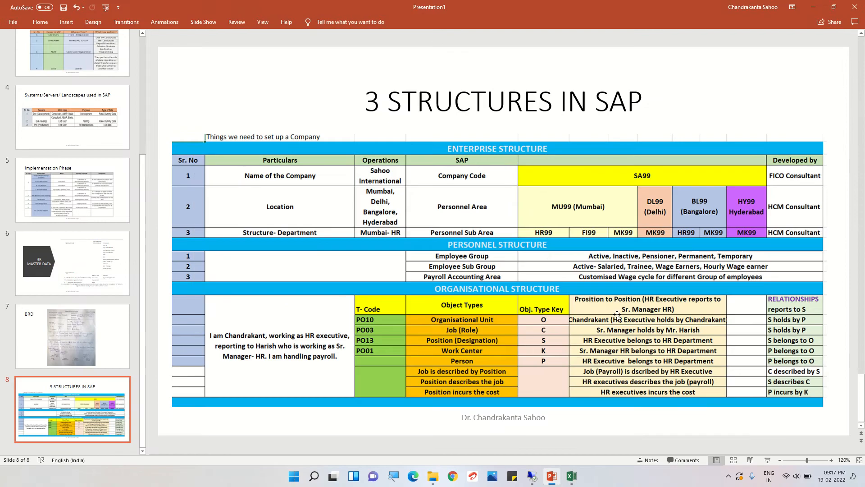
click(813, 6)
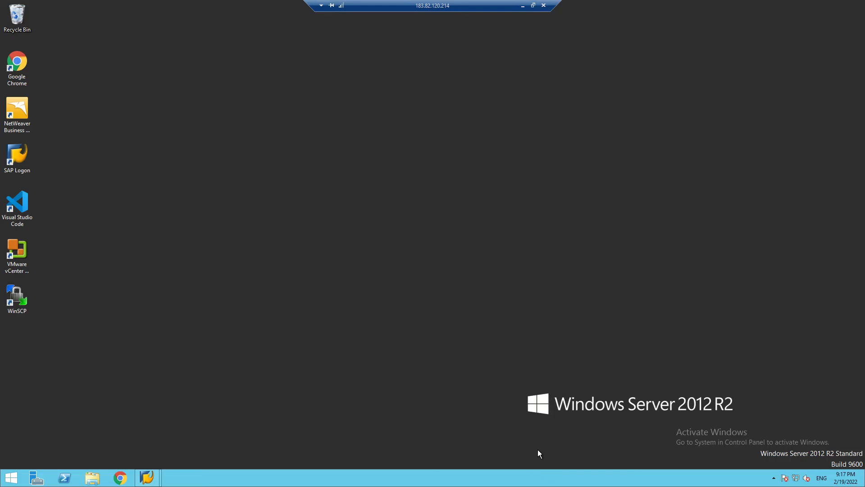
In the Windows Server session, run SPRO from SAP Easy Access and open the SAP Reference IMG.
click(532, 475)
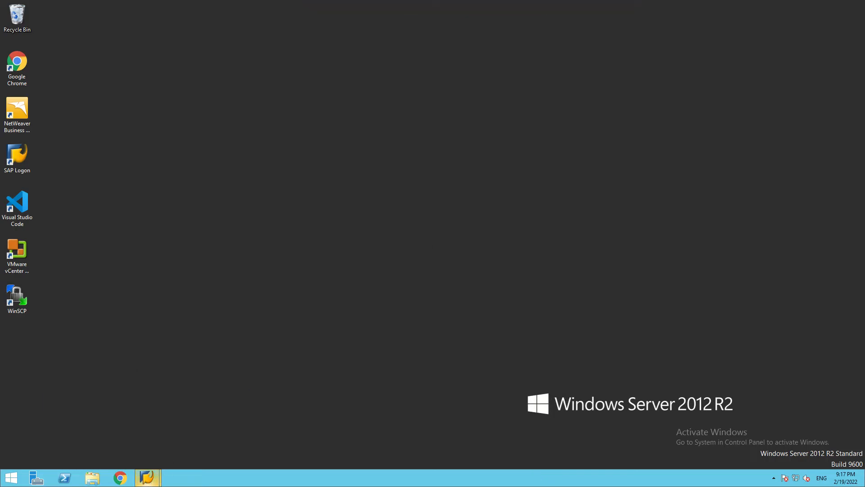
mouse_move(151, 480)
click(183, 434)
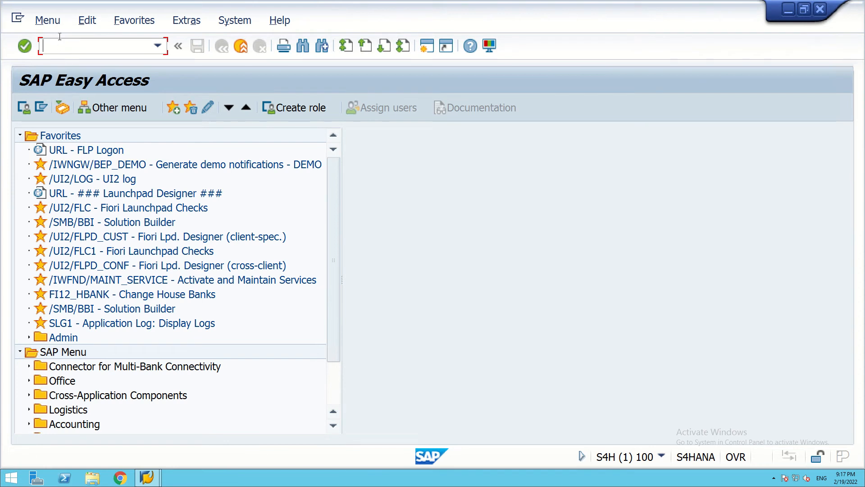
text(spro)
key(Return)
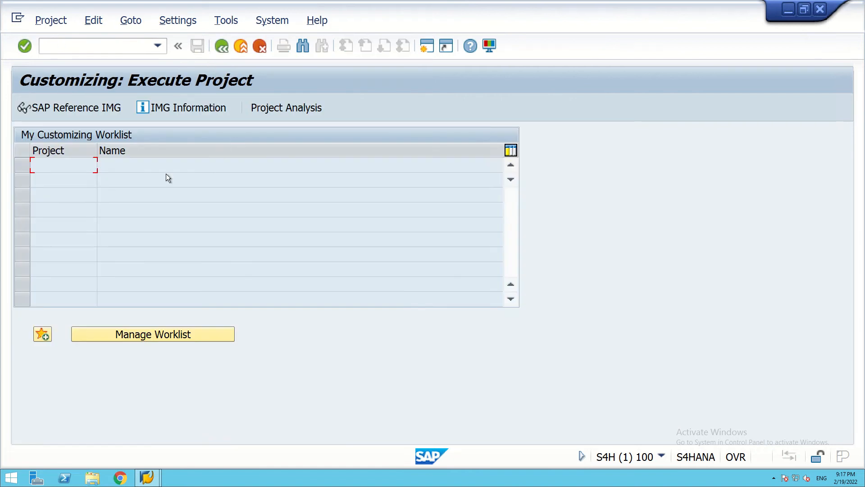
click(41, 107)
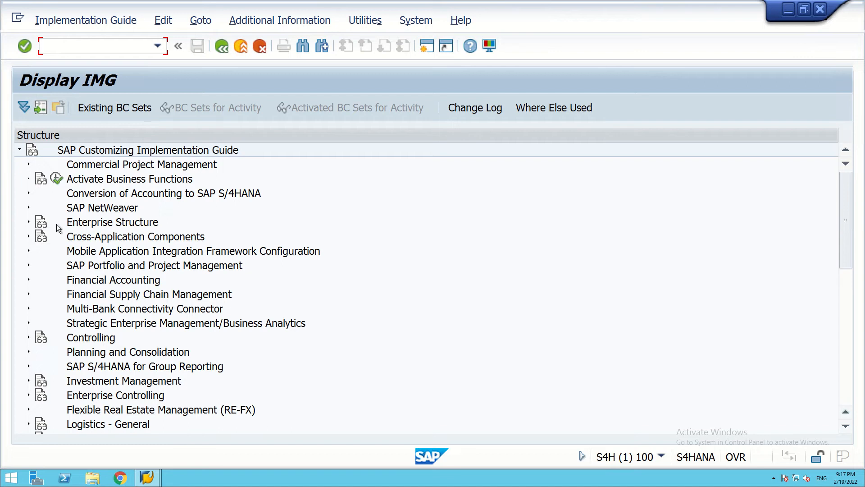
Expand Enterprise Structure > Definition > Financial Accounting and execute Edit, Copy, Delete, Check Company Code.
click(28, 221)
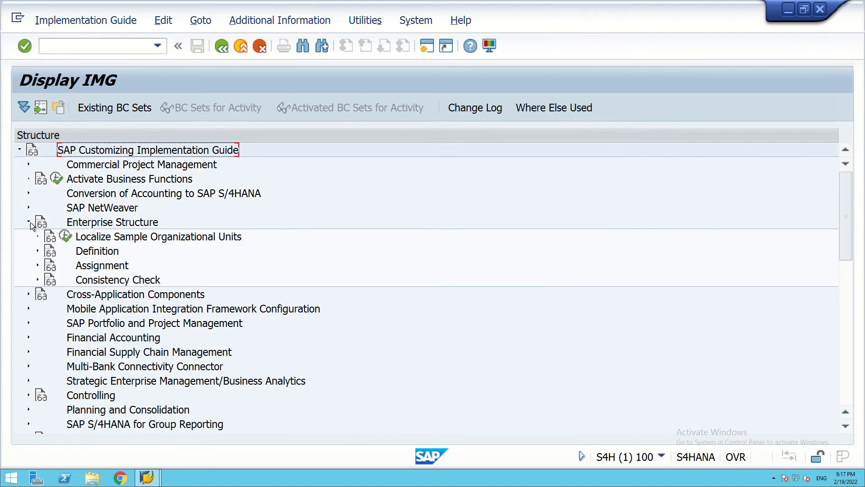
click(38, 252)
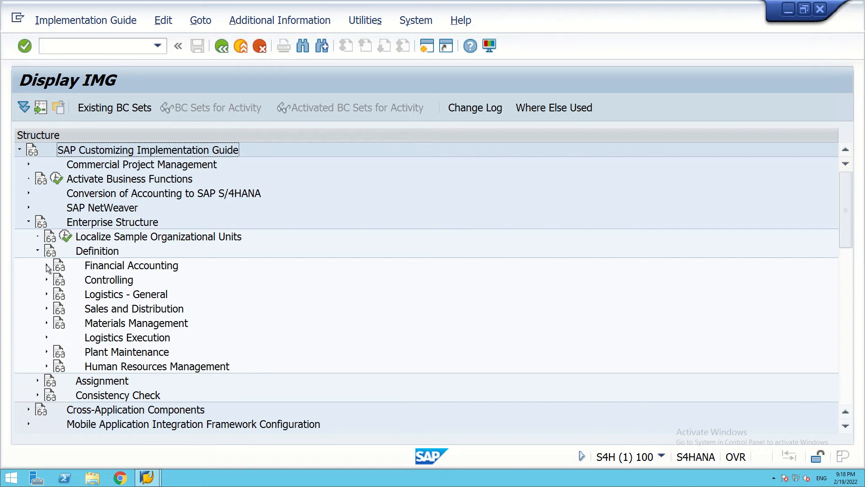
click(46, 265)
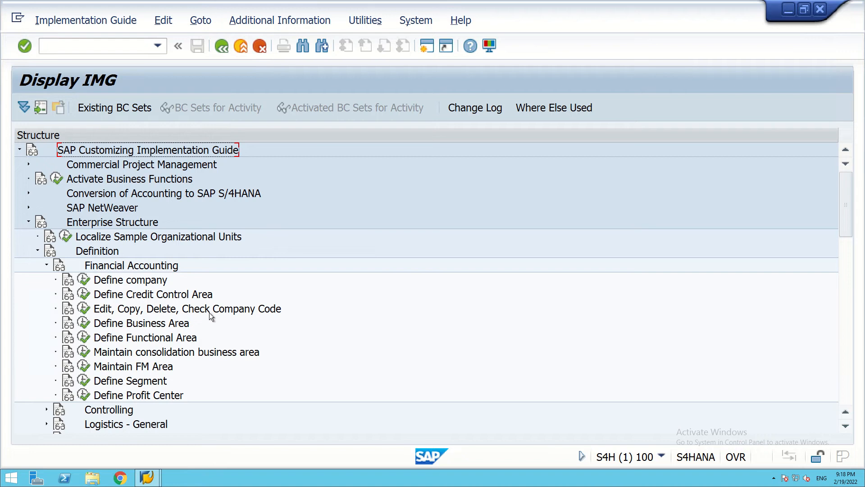
click(83, 309)
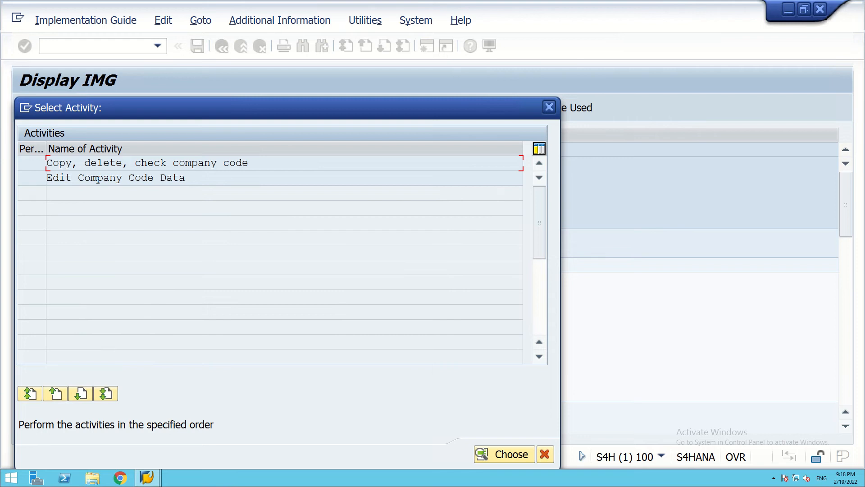
Open Edit Company Code Data and position the overview table on company code SA99.
double_click(97, 179)
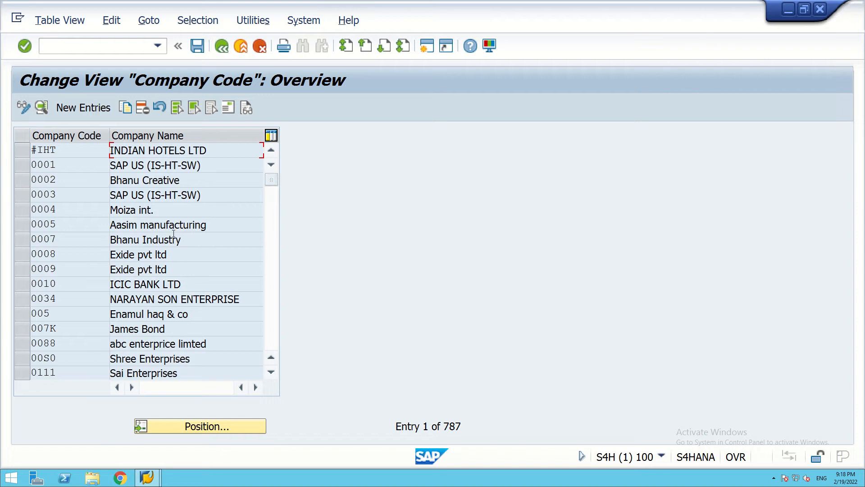
click(205, 427)
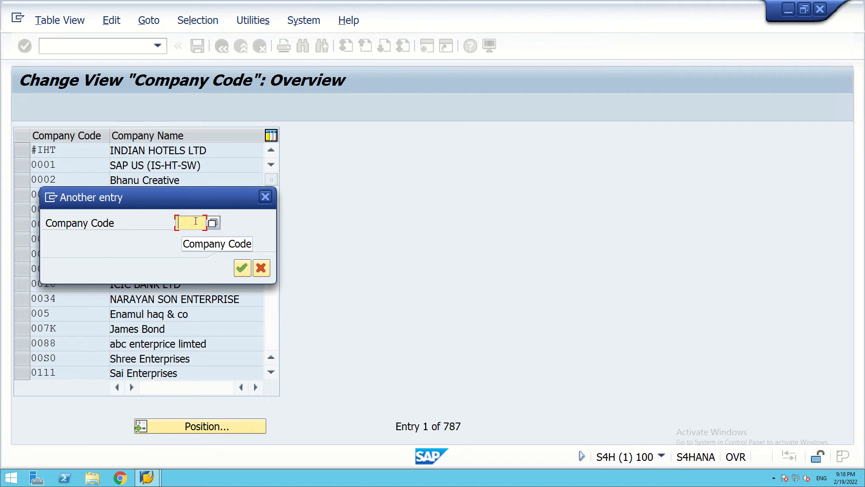
text(SA)
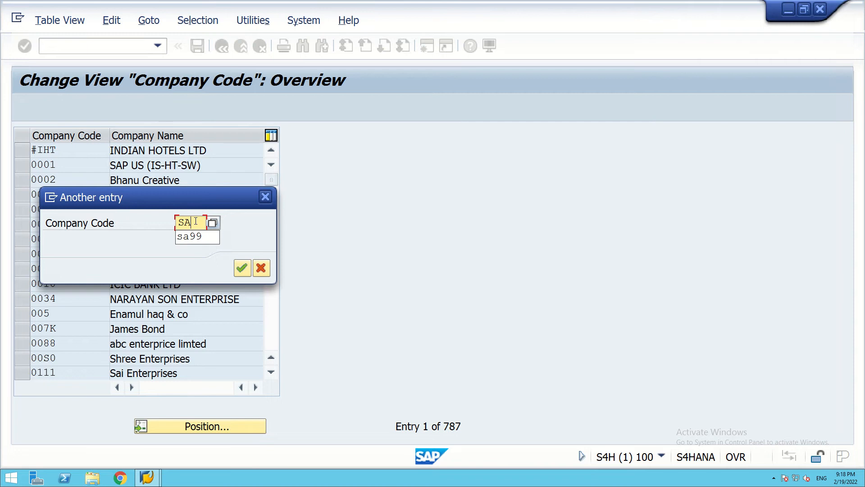
text(99)
click(241, 269)
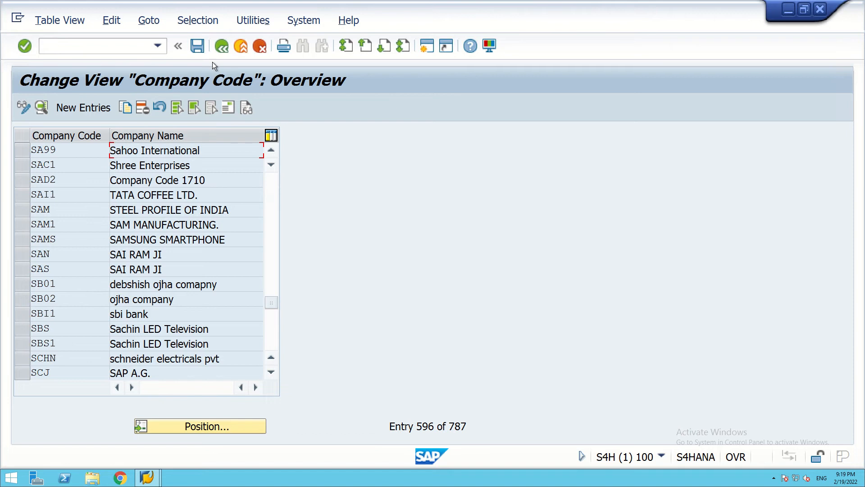
Back out of the company code table and execute Personnel Areas under Human Resources Management definitions.
click(222, 46)
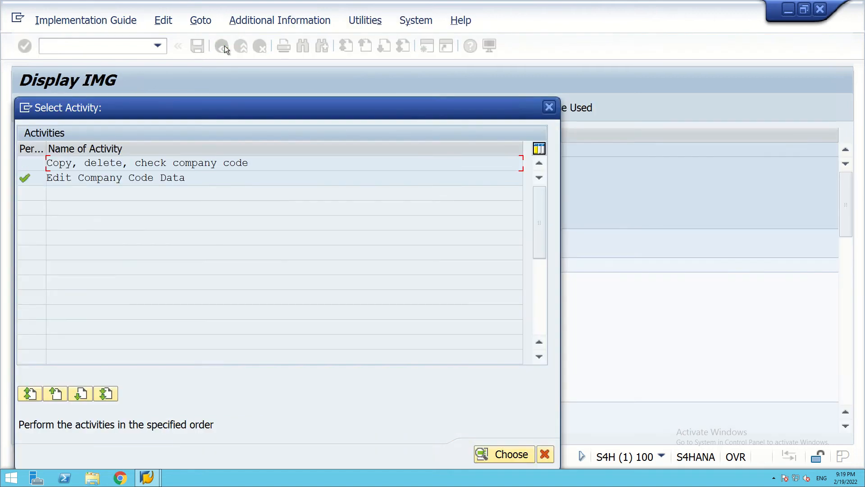
click(549, 107)
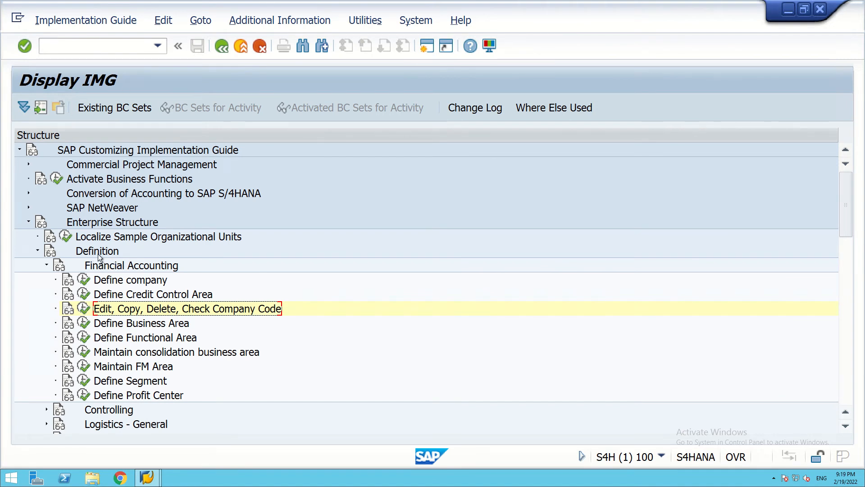
scroll(100, 311, down, 4)
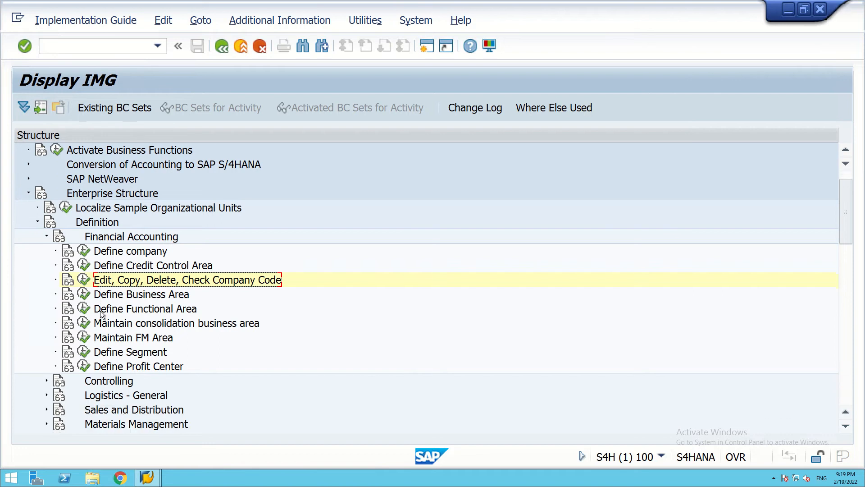
scroll(100, 310, down, 1)
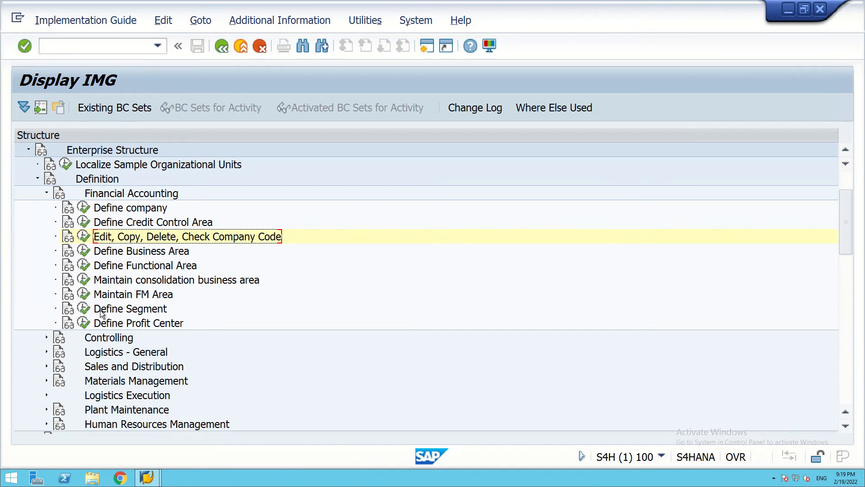
scroll(100, 310, down, 1)
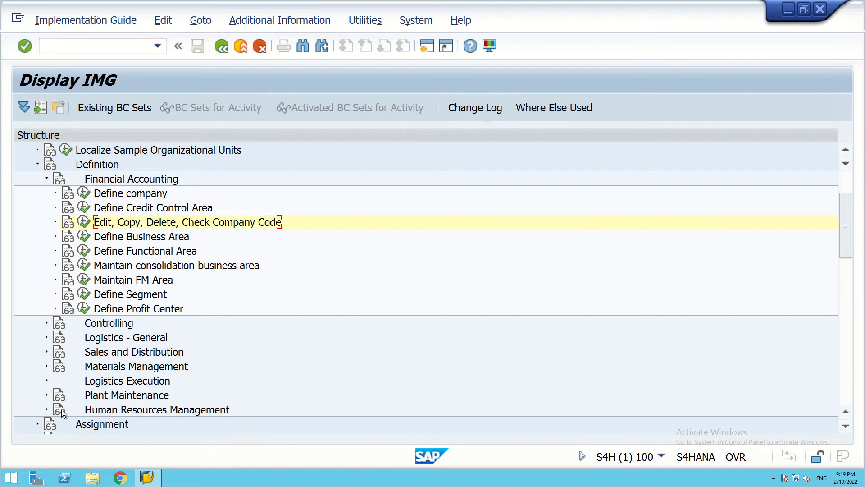
click(45, 410)
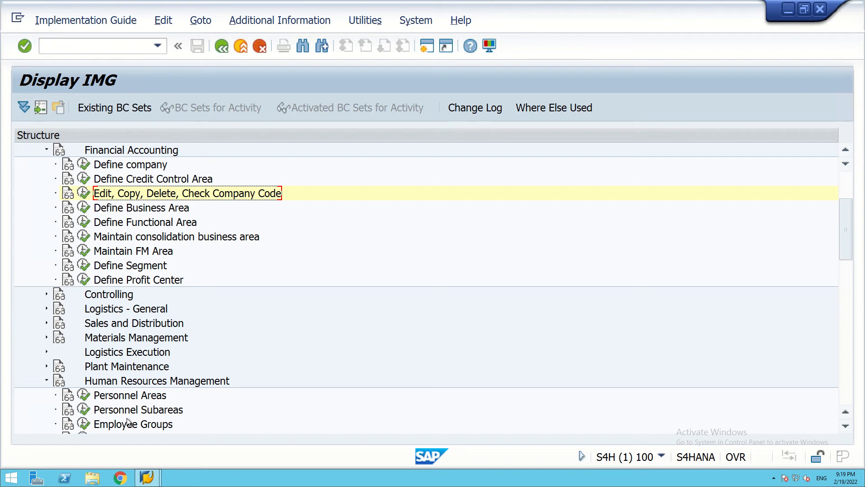
scroll(121, 392, down, 1)
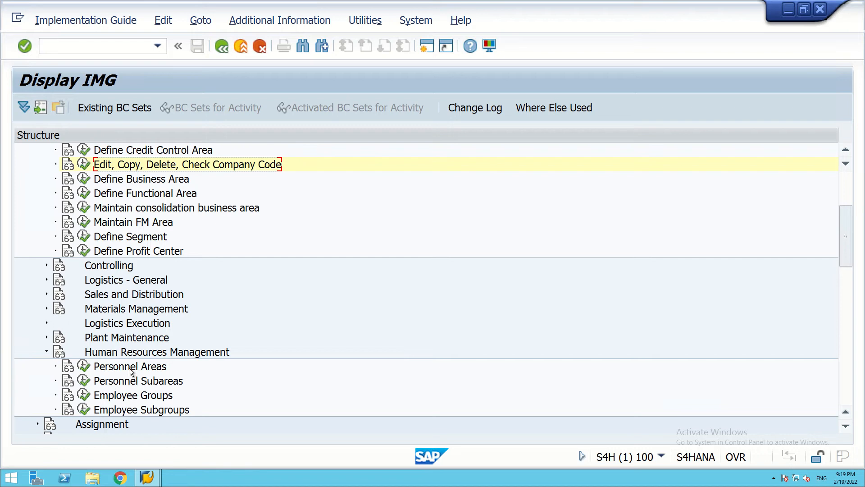
click(84, 367)
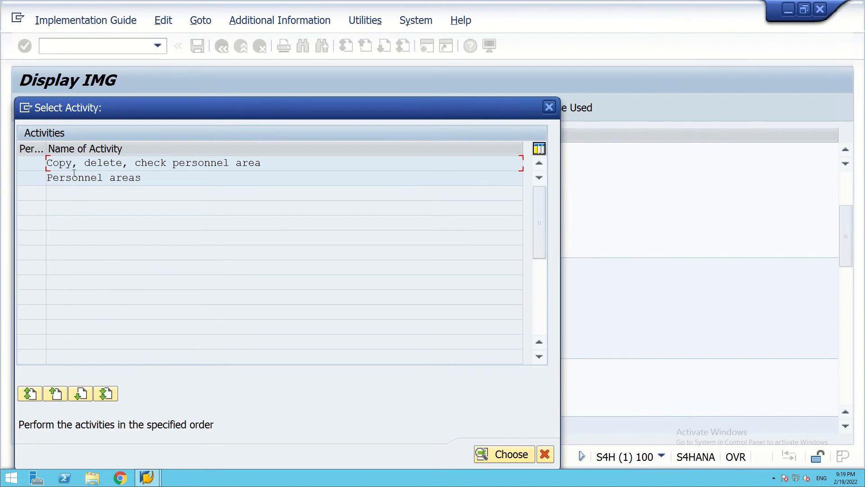
Open the Personnel areas overview table of 160 entries, then minimize the SAP window.
double_click(75, 176)
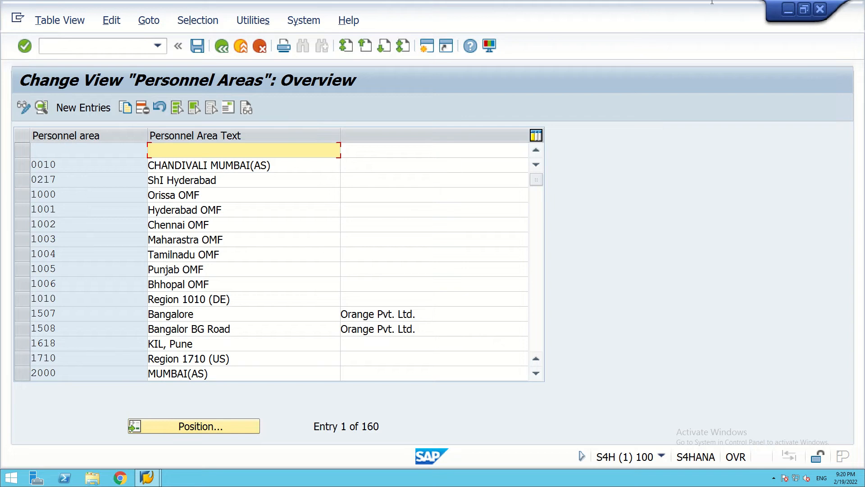
click(788, 10)
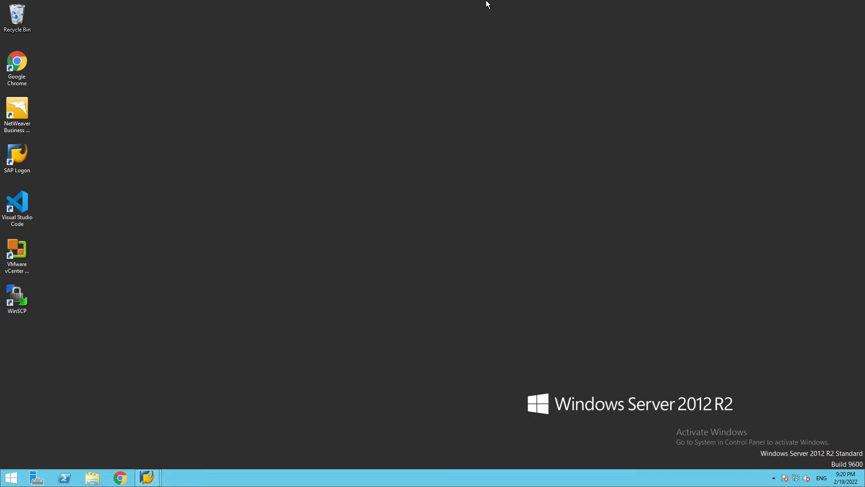
Review the Excel plan listing MU99, DL99, BL99 and HY99 under SA99, then return to the remote session.
mouse_move(493, 1)
click(523, 6)
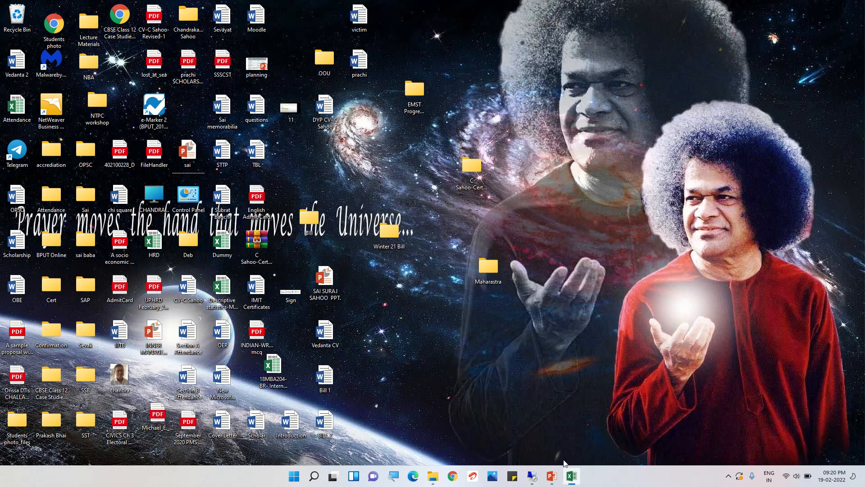
click(571, 476)
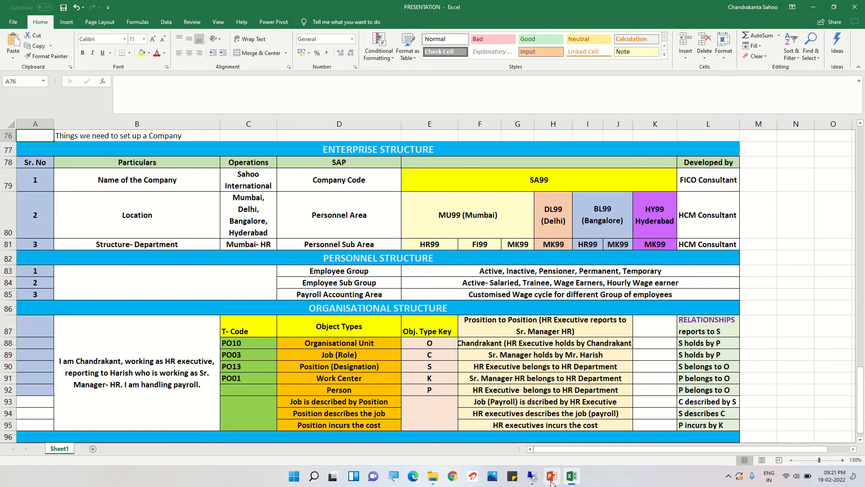
click(534, 478)
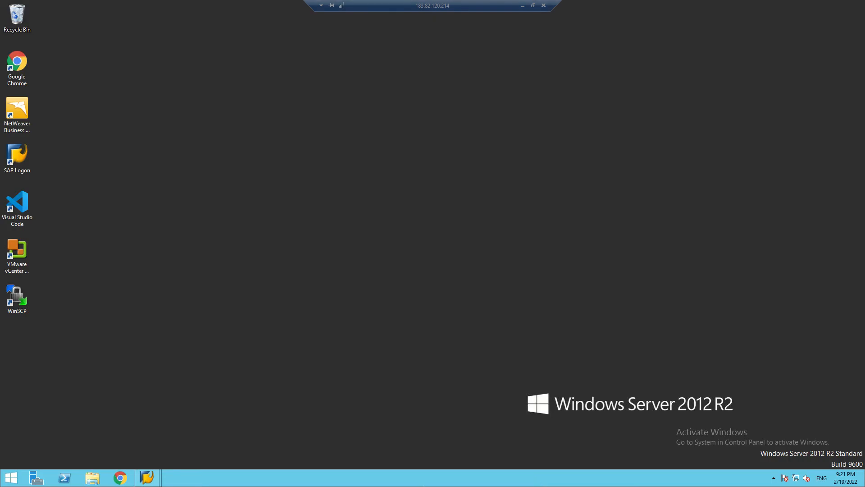
Restore the Personnel Areas table and start a blank New Entries form.
mouse_move(147, 478)
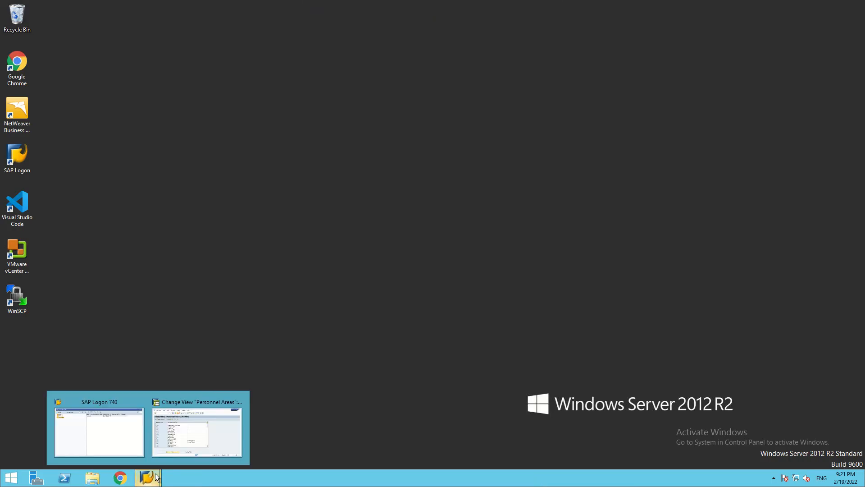
click(174, 440)
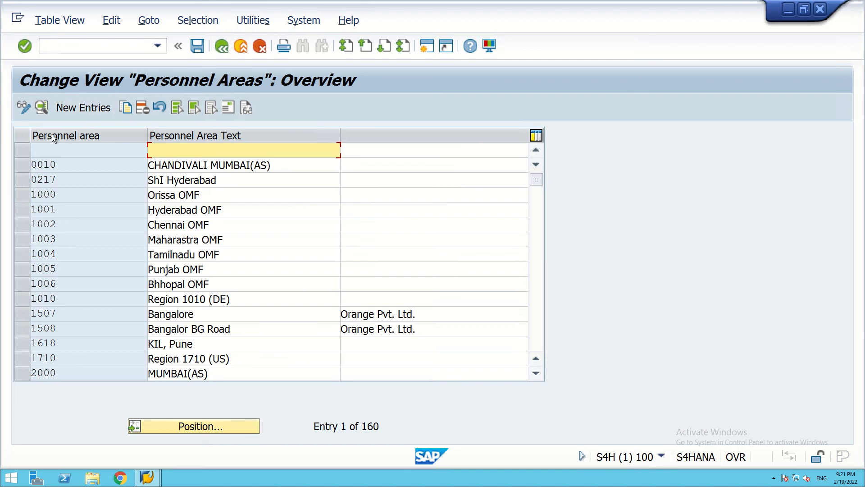
click(64, 107)
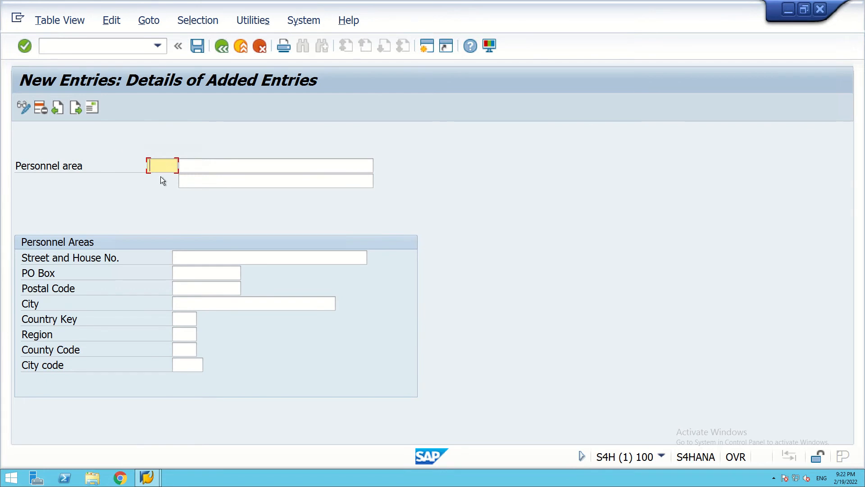
Enter personnel area MU99 with the name Mumbai.
text(MU99)
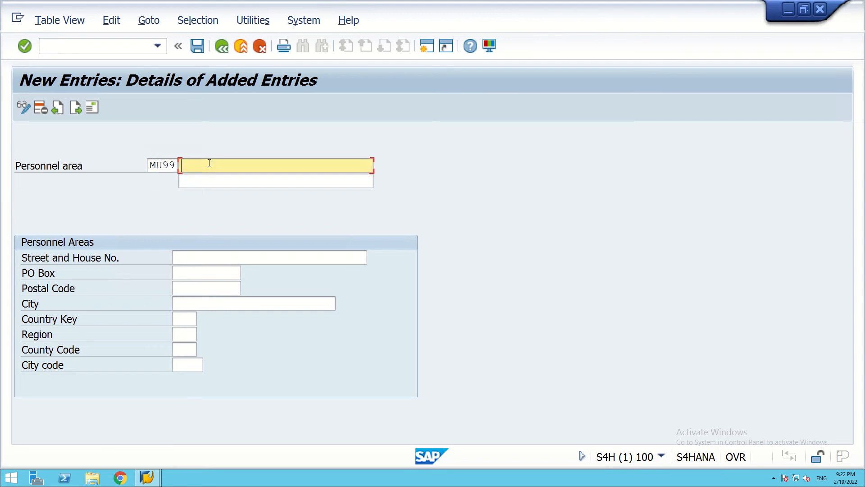
text(mU)
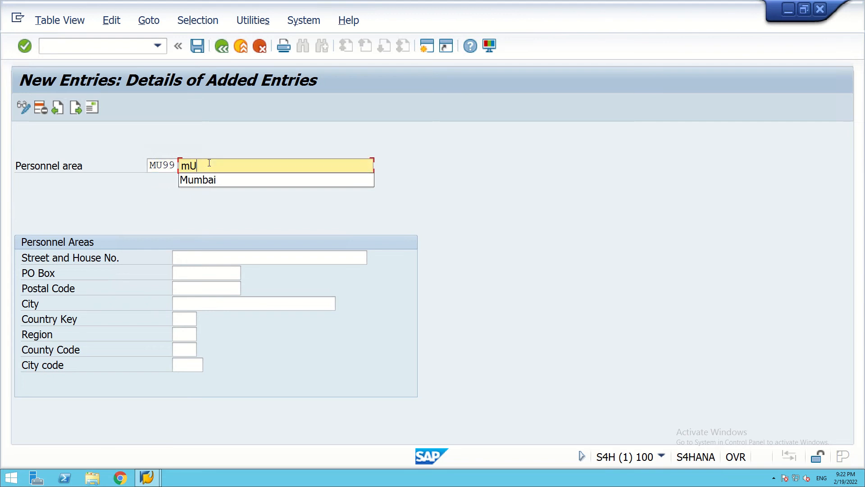
text(MBA)
click(190, 181)
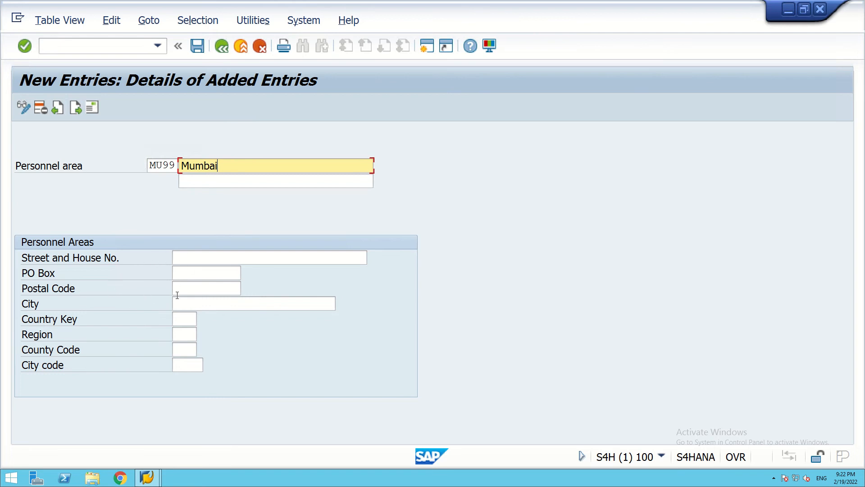
Set country key IN and region 13 Maharashtra, then save the MU99 entry.
click(179, 321)
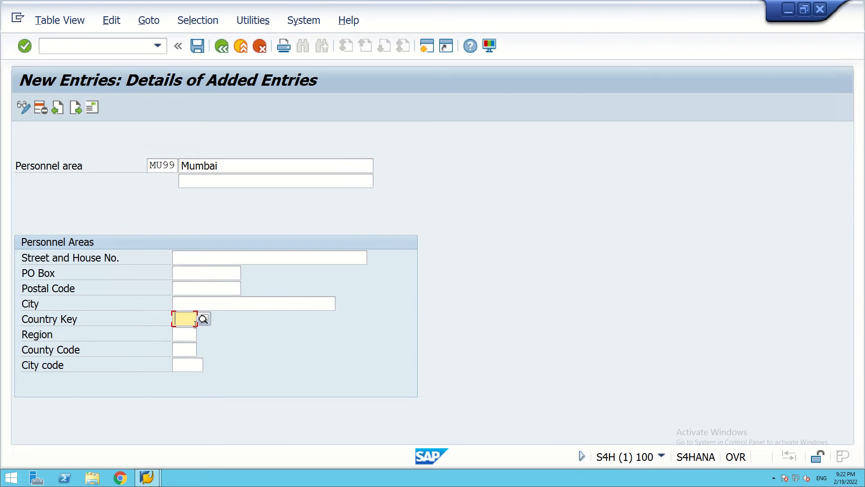
text(IN)
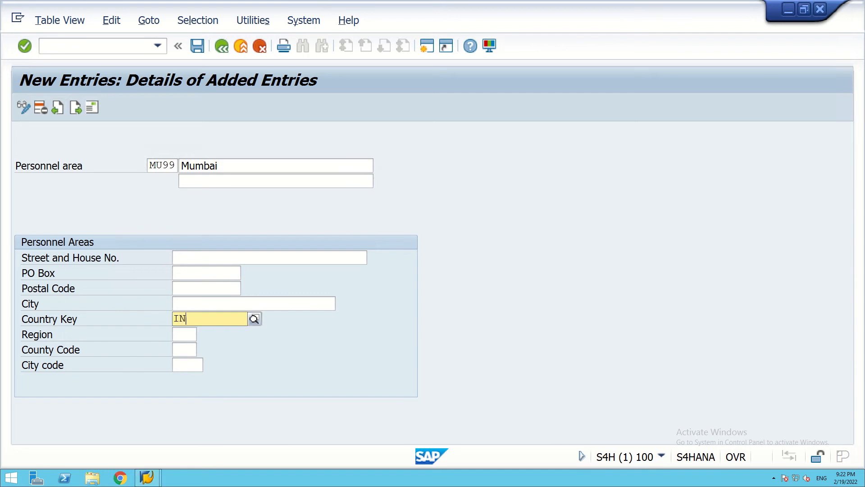
click(183, 346)
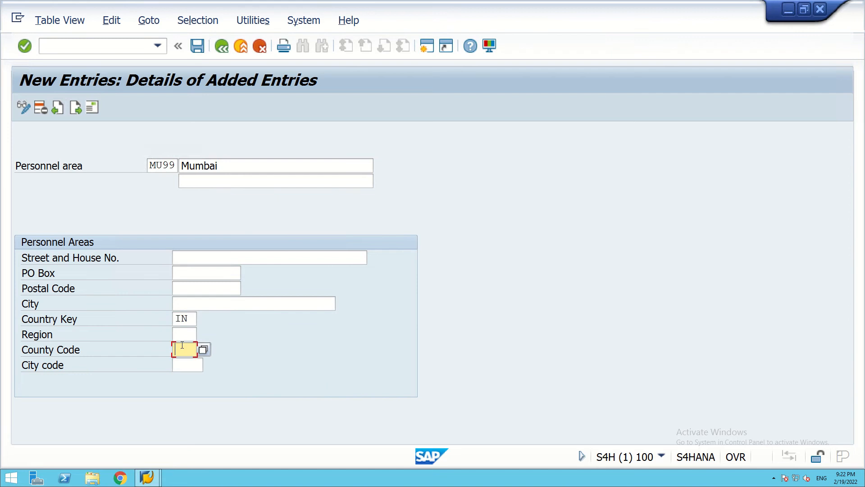
click(182, 334)
click(204, 335)
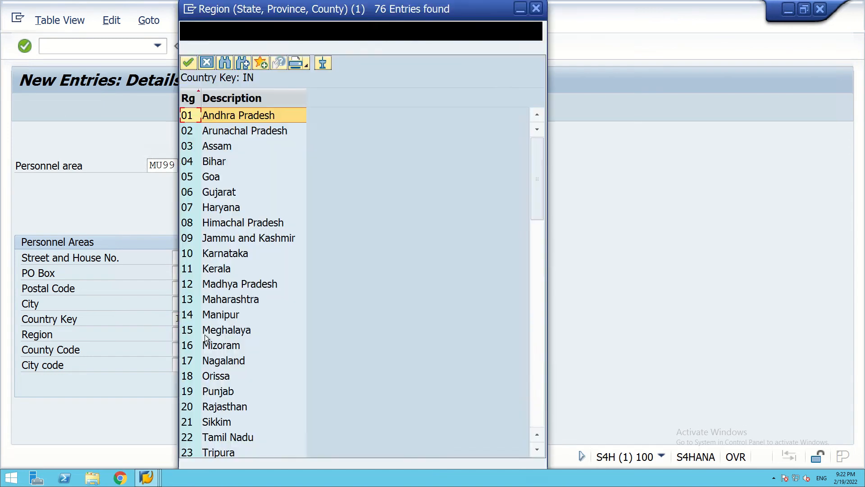
click(188, 301)
double_click(188, 299)
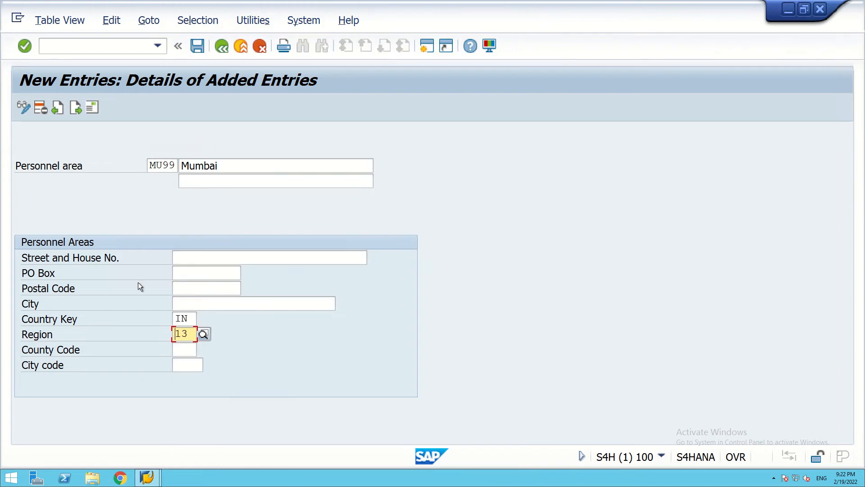
click(197, 45)
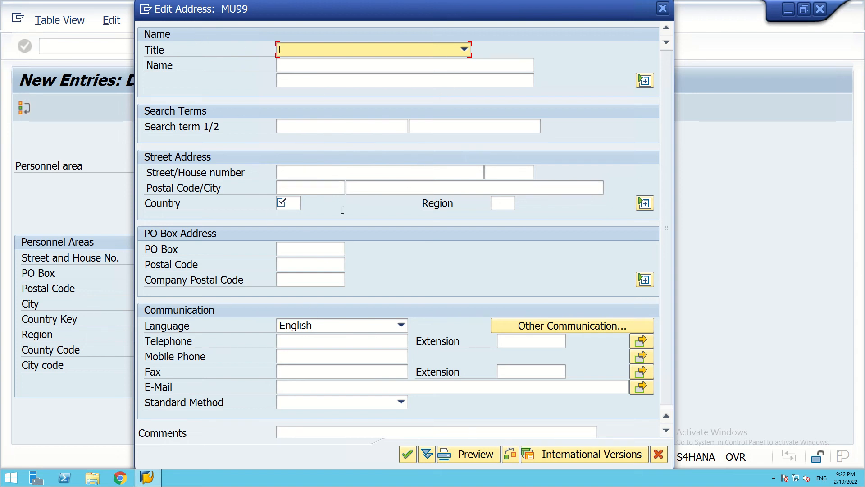
Give the MU99 address country IN and region 13 Maharashtra, and confirm it.
click(295, 204)
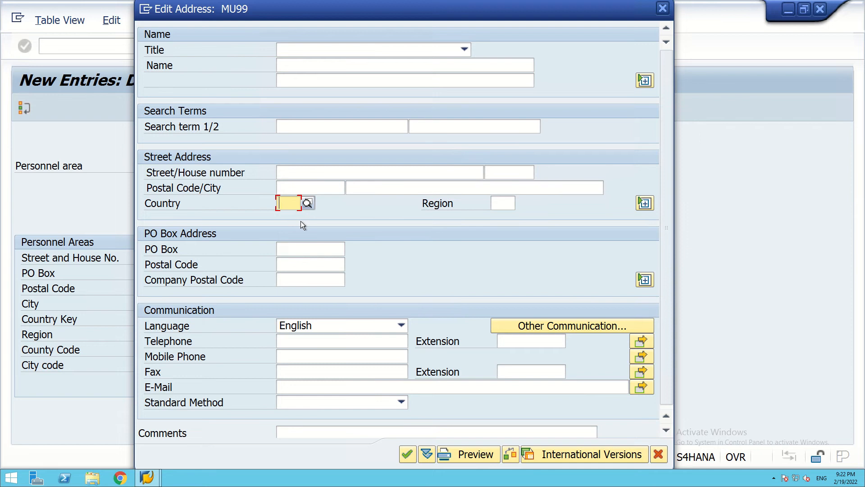
text(IN)
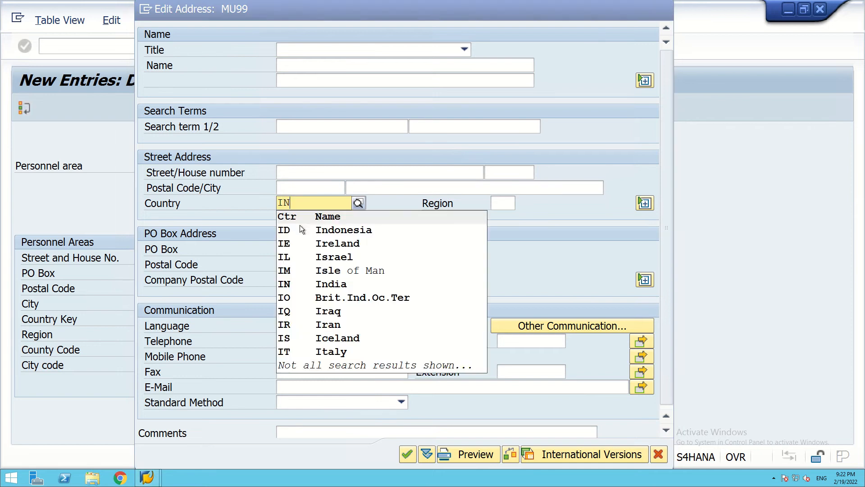
click(287, 231)
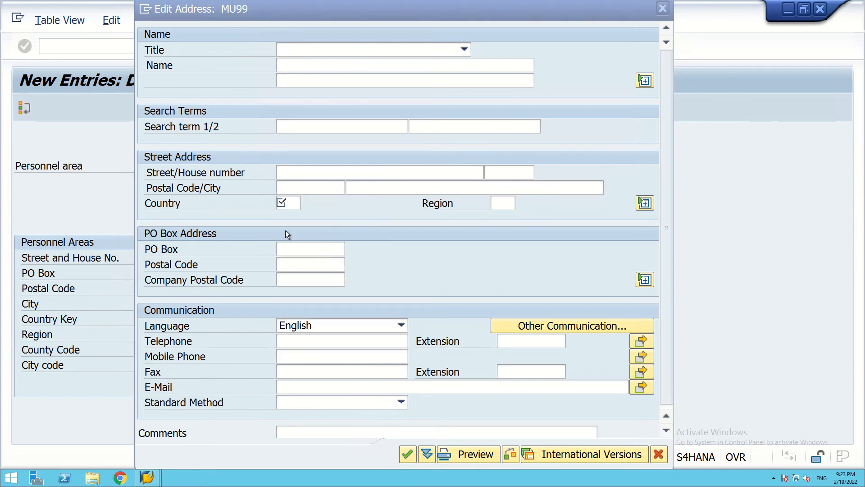
click(502, 203)
text(13)
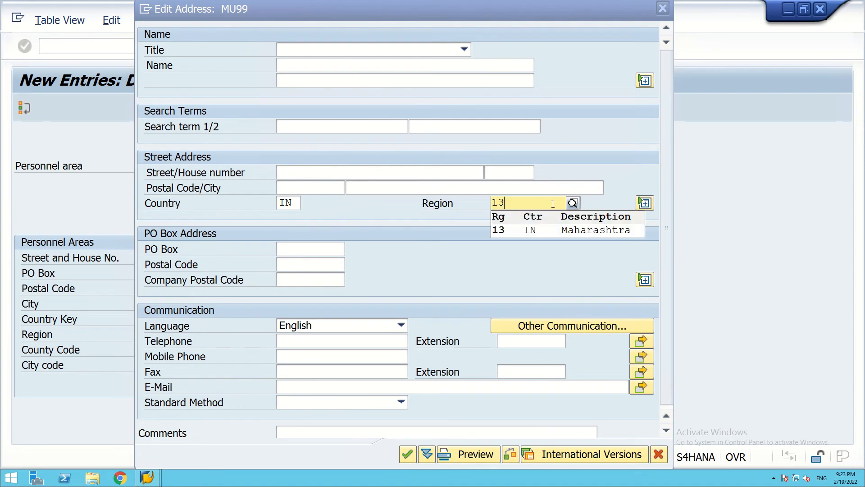
click(497, 231)
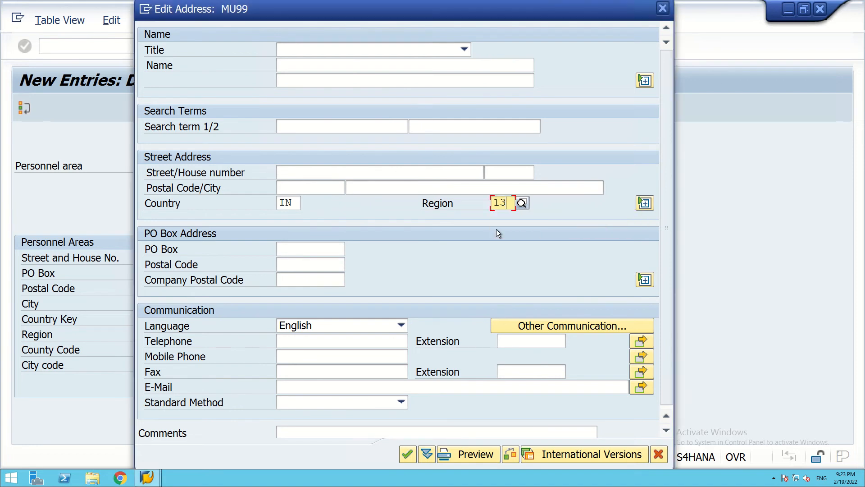
click(406, 454)
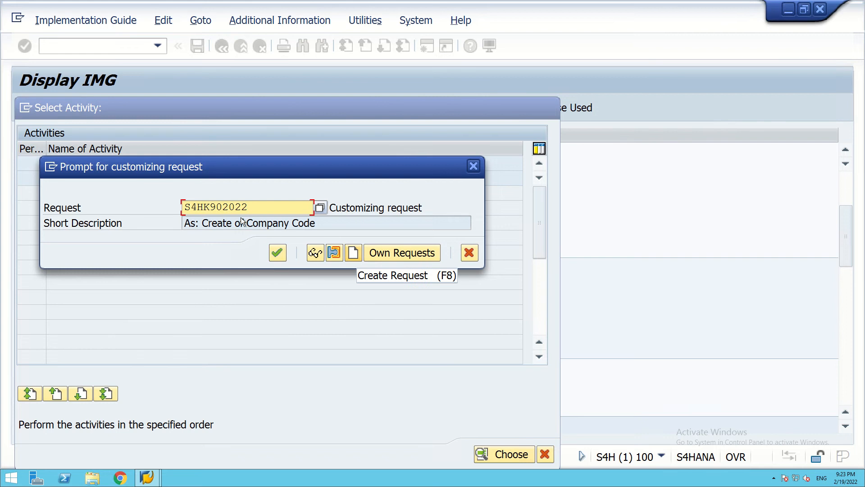
Create a customizing request with short description 'As: Creation of Personnel Area' and save it.
click(353, 255)
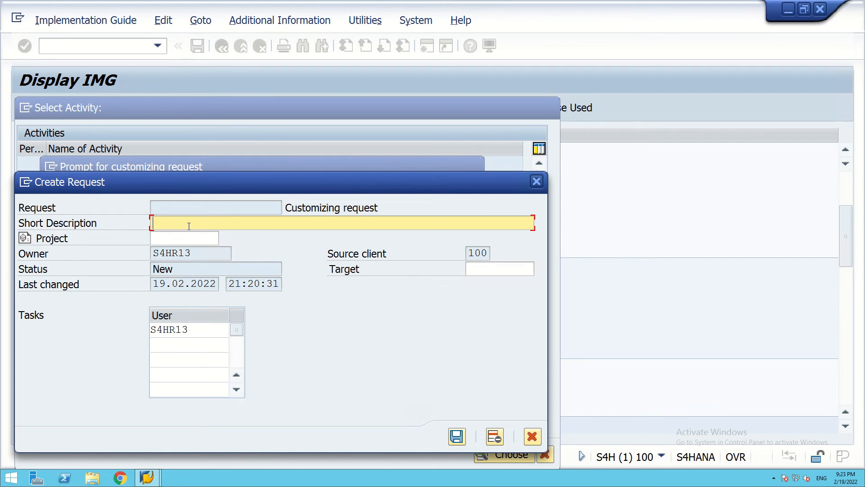
text(CREATION OF)
key(BackSpace)
key(BackSpace)
key(BackSpace)
key(BackSpace)
key(BackSpace)
key(BackSpace)
key(BackSpace)
key(BackSpace)
key(BackSpace)
key(BackSpace)
key(BackSpace)
key(BackSpace)
text(C)
text(reation)
text( of Per)
text(sonal)
key(BackSpace)
key(BackSpace)
text(nel A)
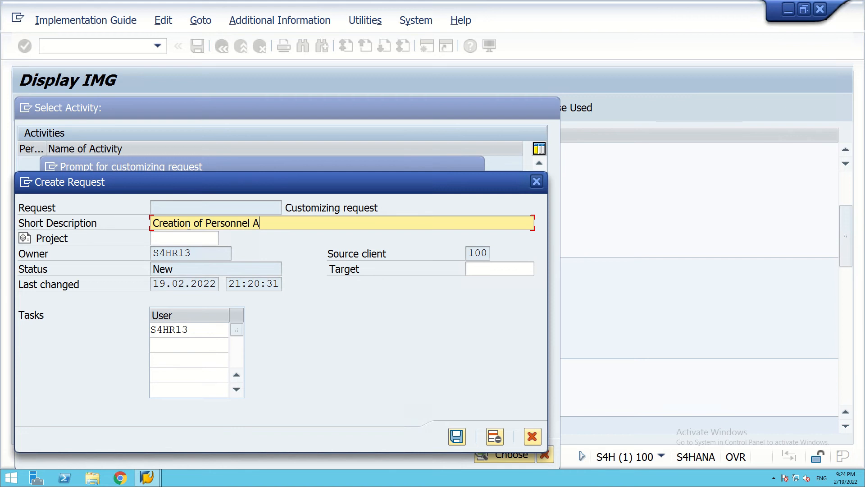
text(r)
text(ea)
text(As)
text(: )
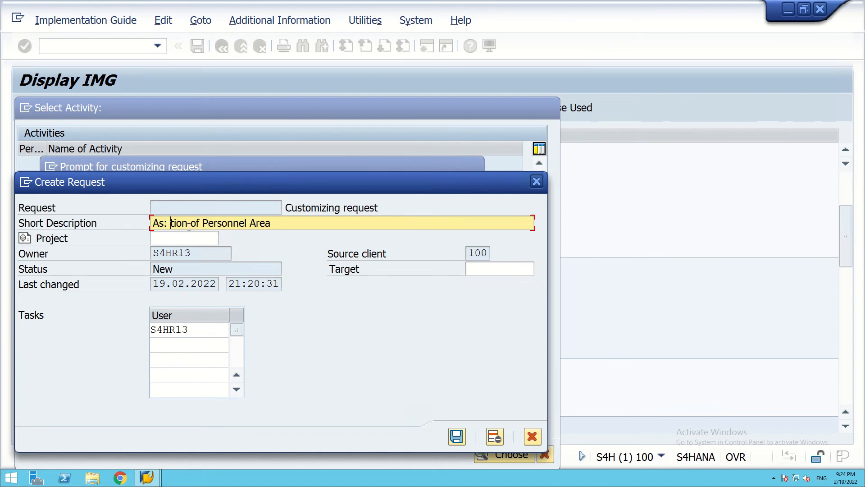
text(Cr)
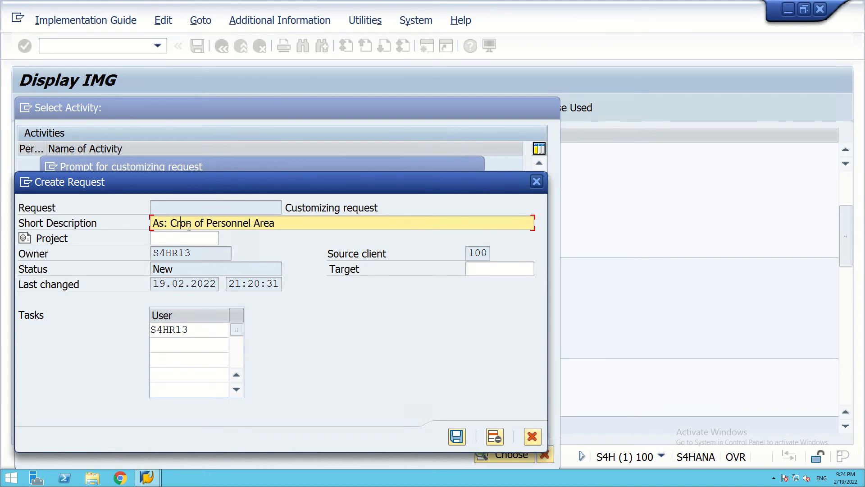
text(eation of Pers)
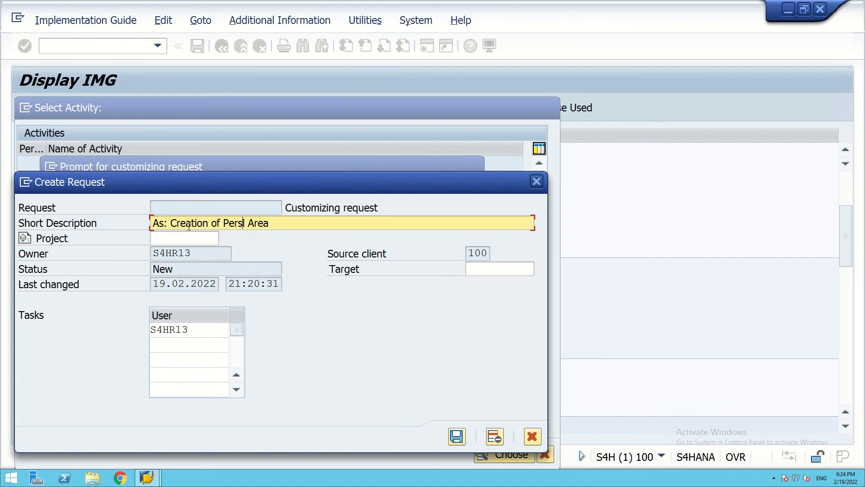
text(onnel Area)
click(456, 437)
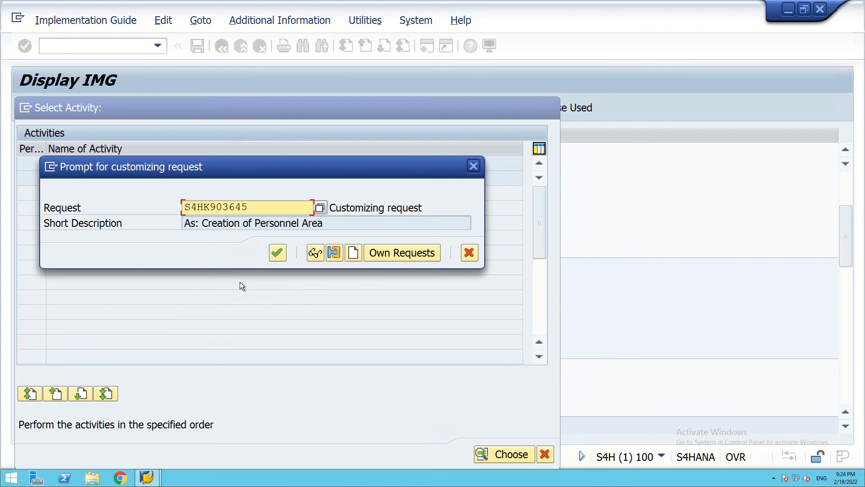
Save the MU99 Mumbai entry under request S4HK903645, check it, and return to the overview.
click(277, 254)
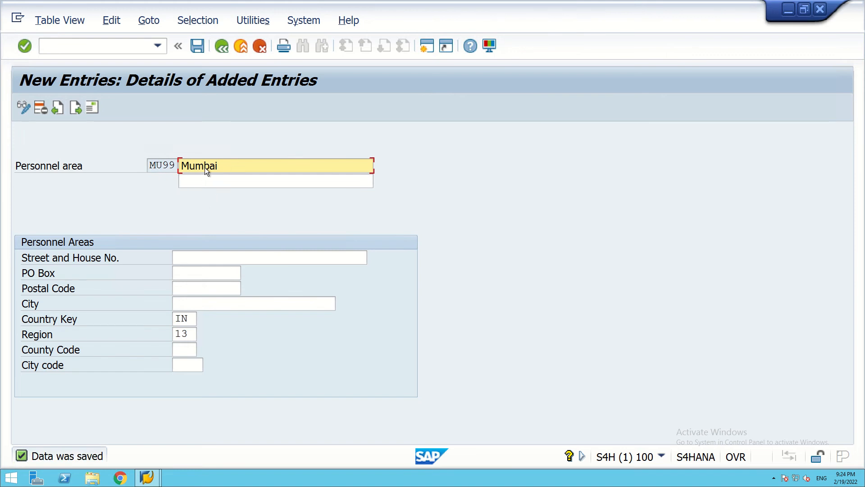
click(163, 165)
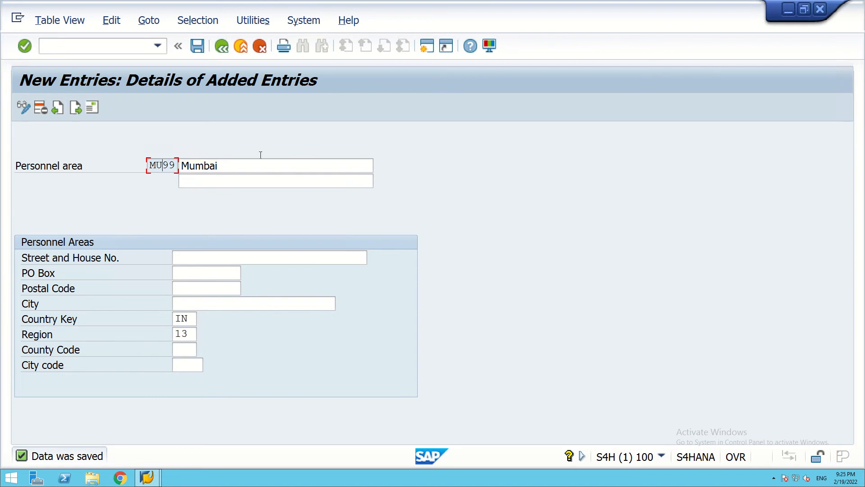
click(224, 168)
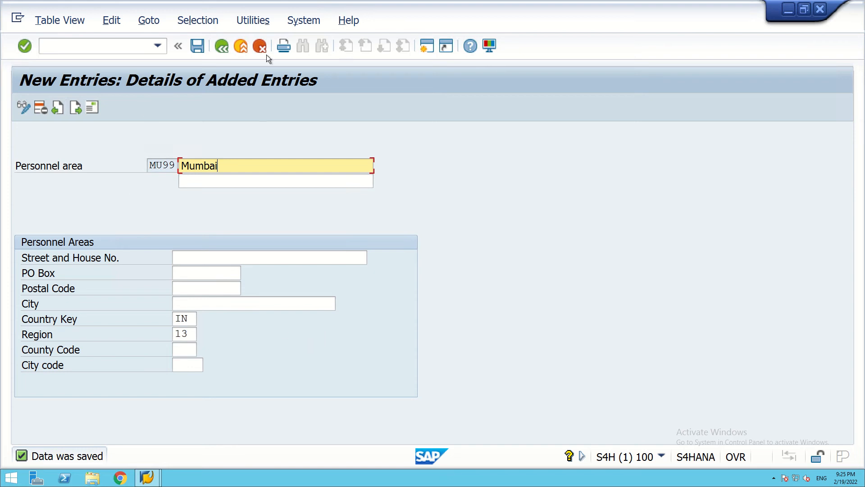
click(223, 46)
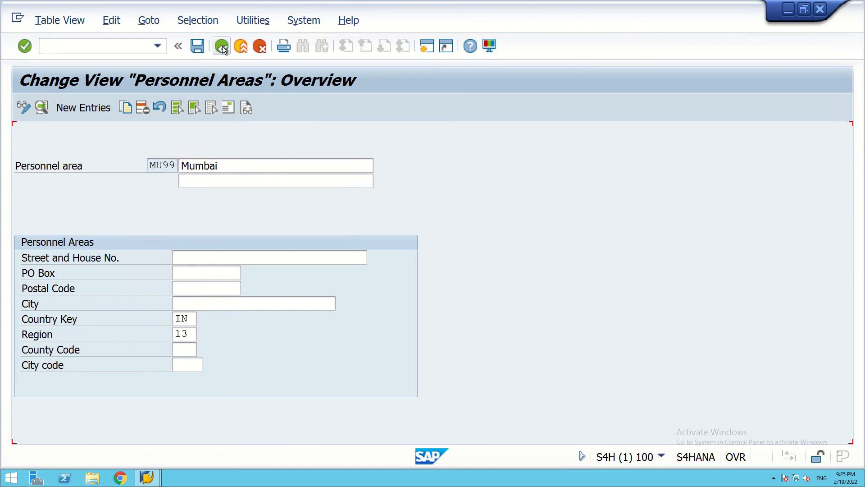
Reopen the Personnel areas table from the IMG and start a blank new entry.
click(223, 45)
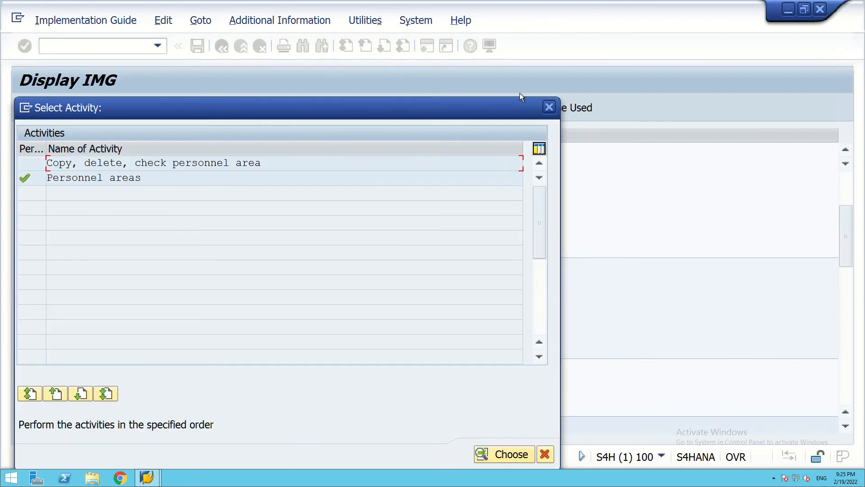
click(550, 108)
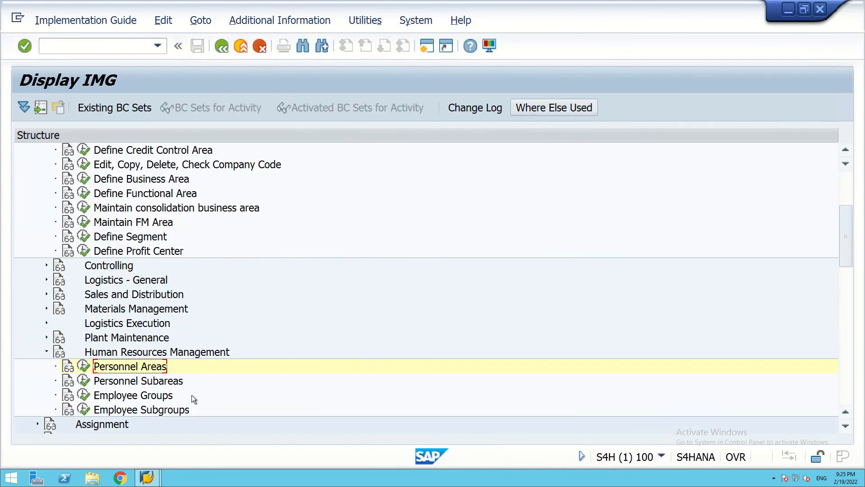
click(83, 366)
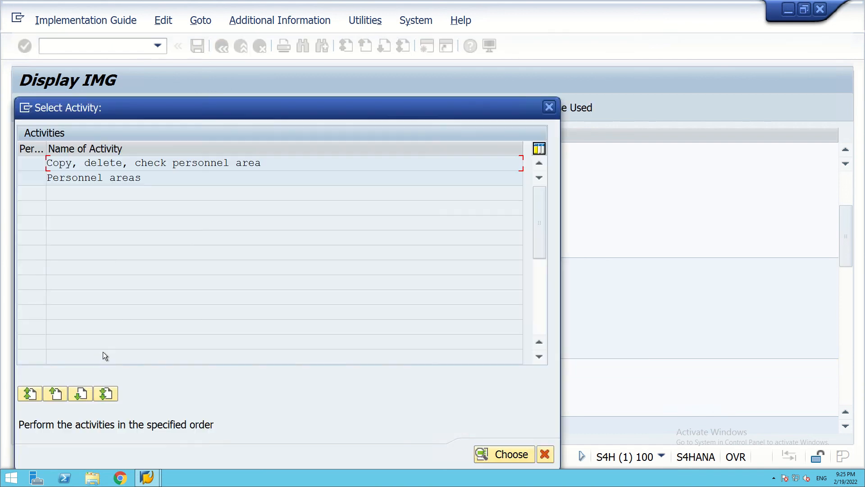
double_click(75, 177)
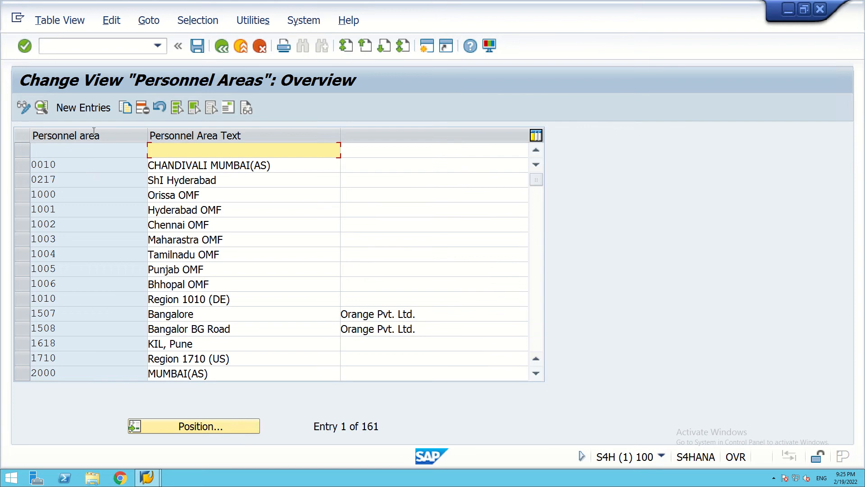
click(60, 106)
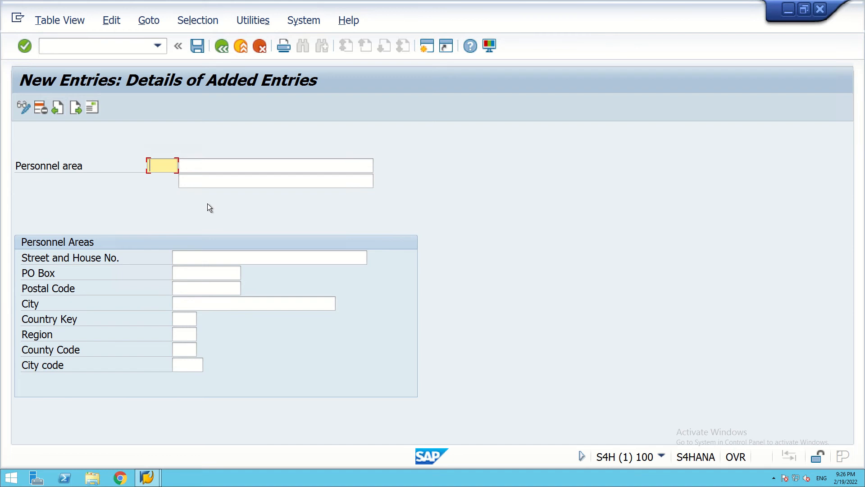
Enter personnel area DL99 'Delhi' with country key IN and region 13, then open its address.
text(DL99)
click(212, 164)
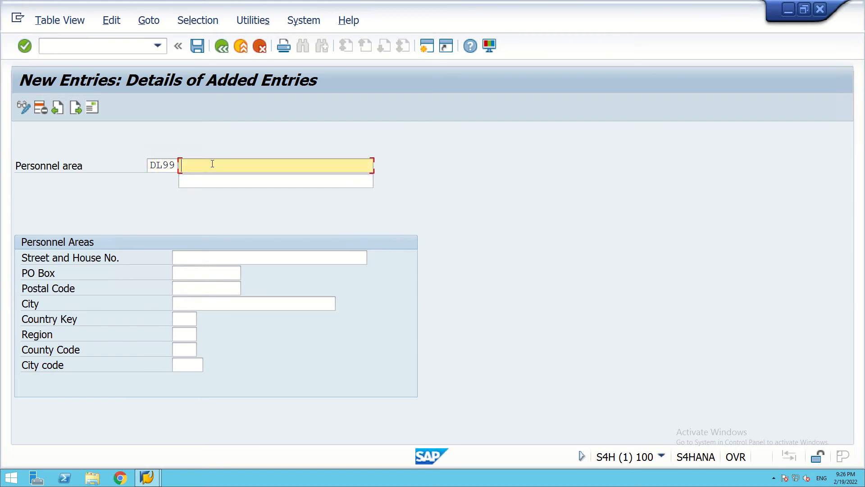
text(Delhi)
click(180, 319)
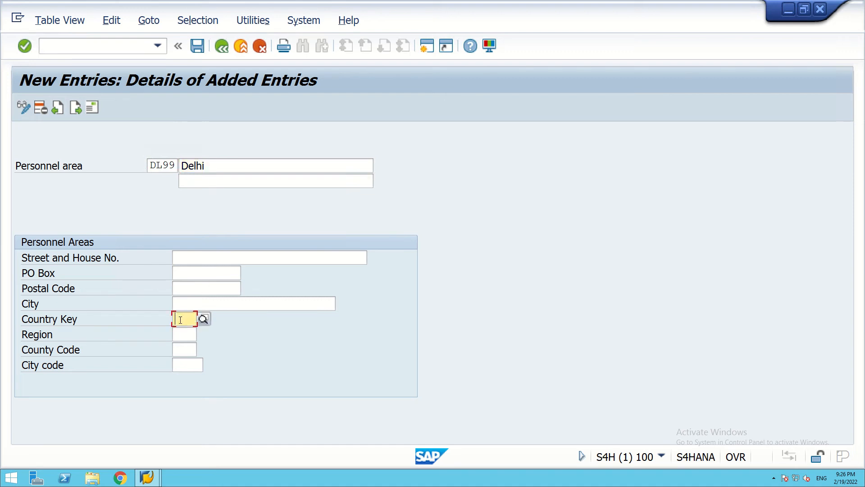
text(in)
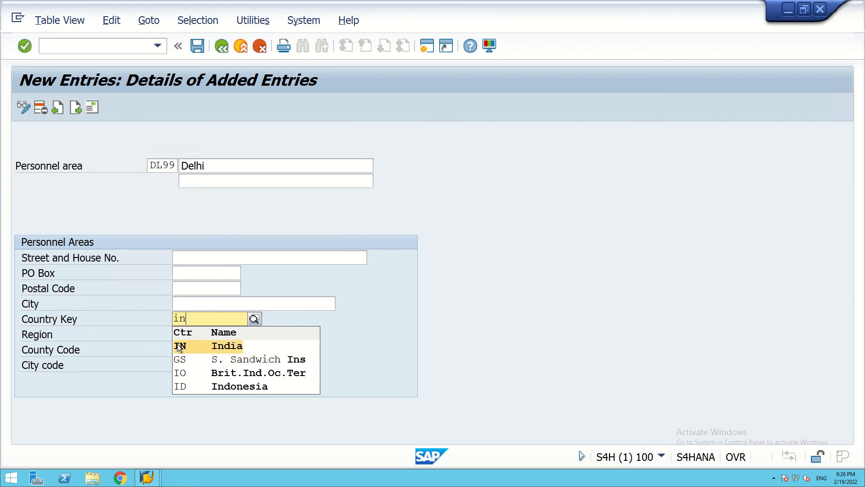
click(179, 347)
click(176, 334)
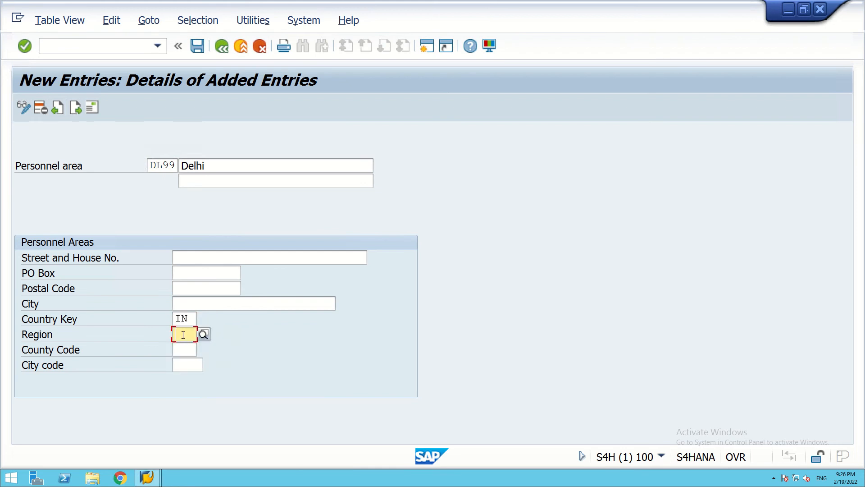
click(203, 334)
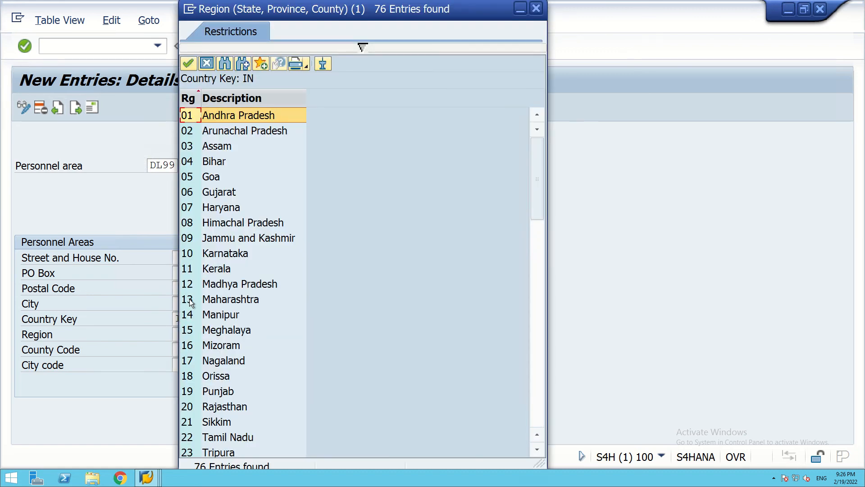
double_click(189, 301)
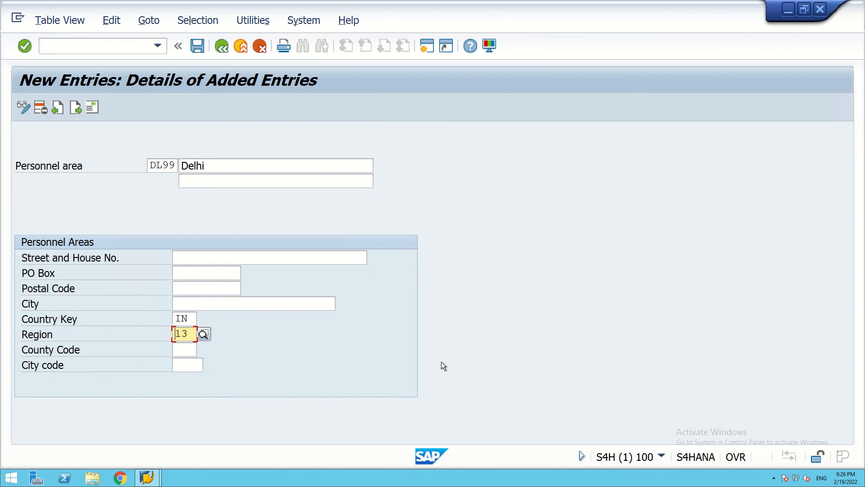
click(198, 45)
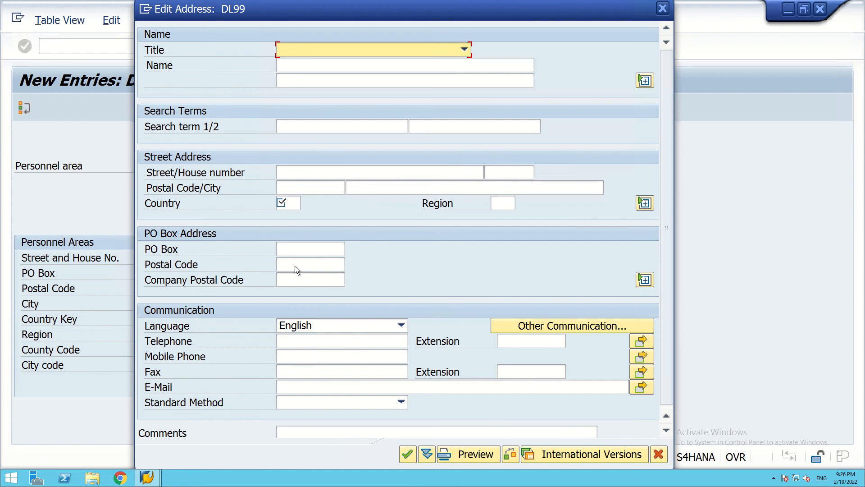
Fill the DL99 address with country IN and region 13, then discard the address edit.
click(293, 203)
text(in)
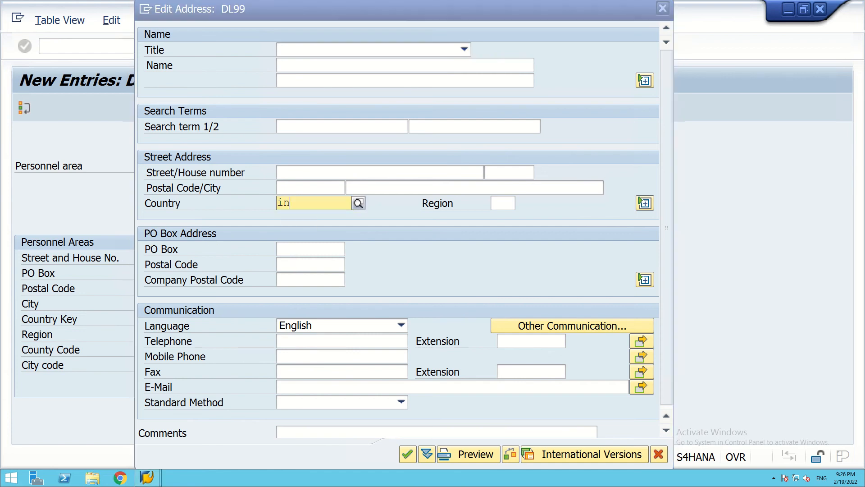
click(292, 230)
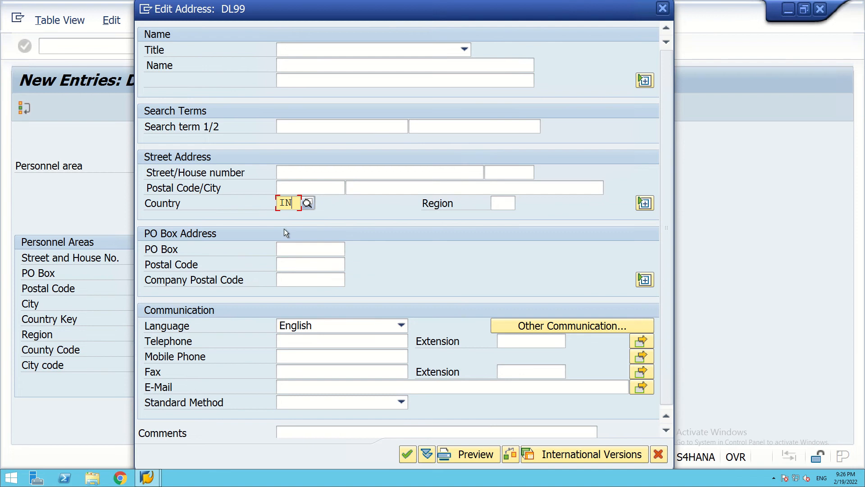
click(500, 205)
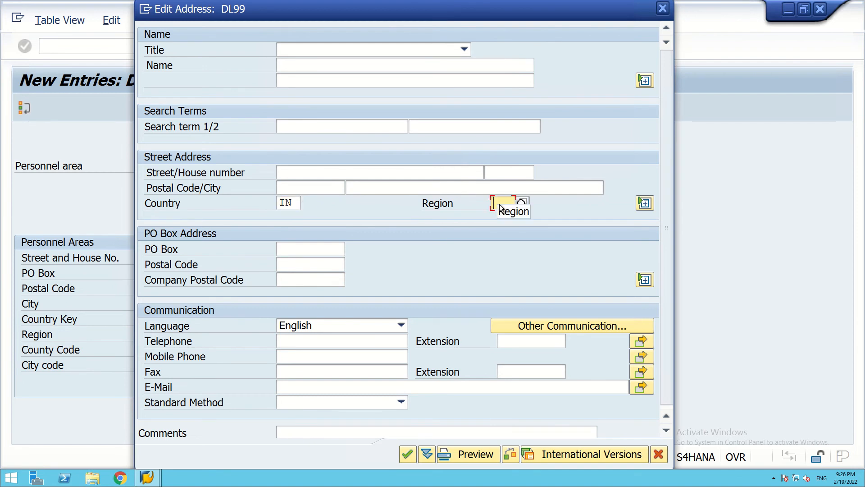
text(13)
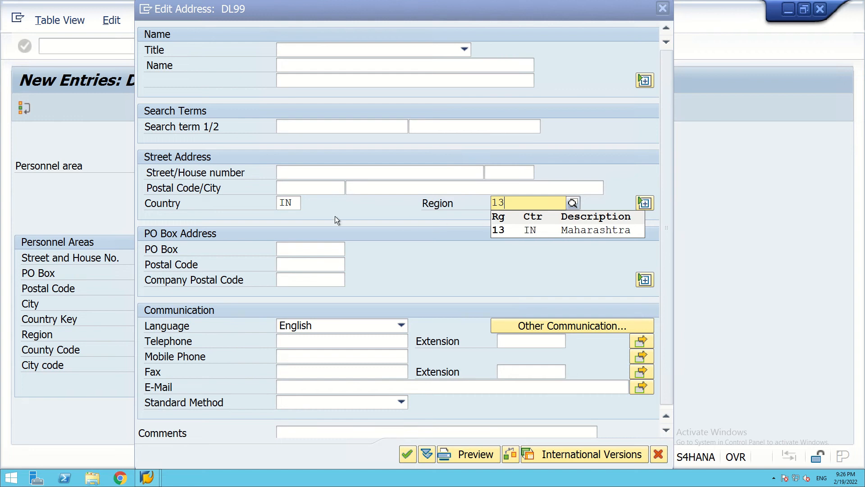
click(659, 6)
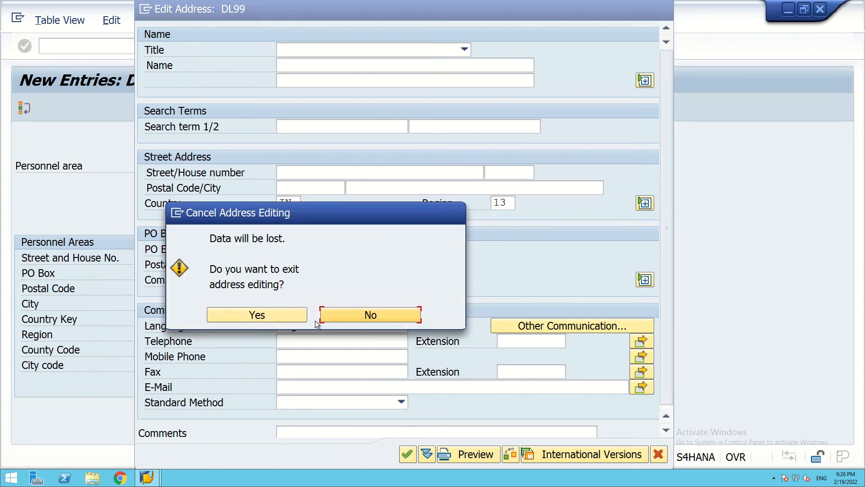
click(290, 315)
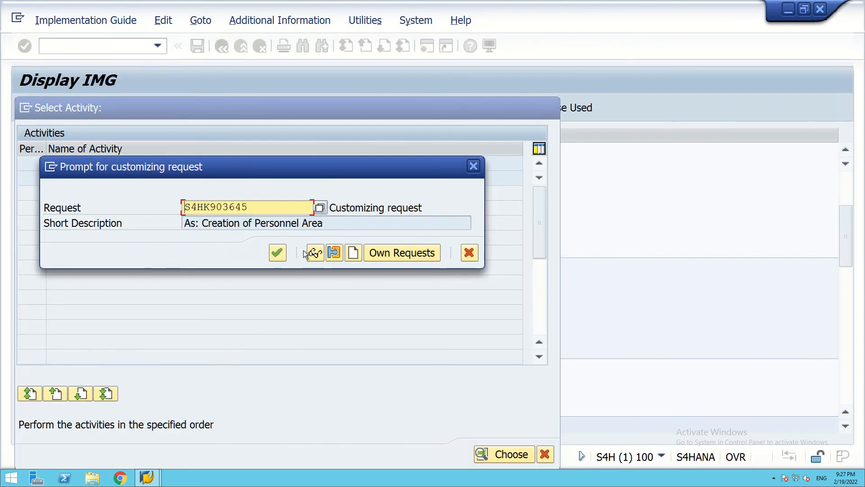
Change DL99's region to 30 (Delhi) and save the personnel area.
click(474, 167)
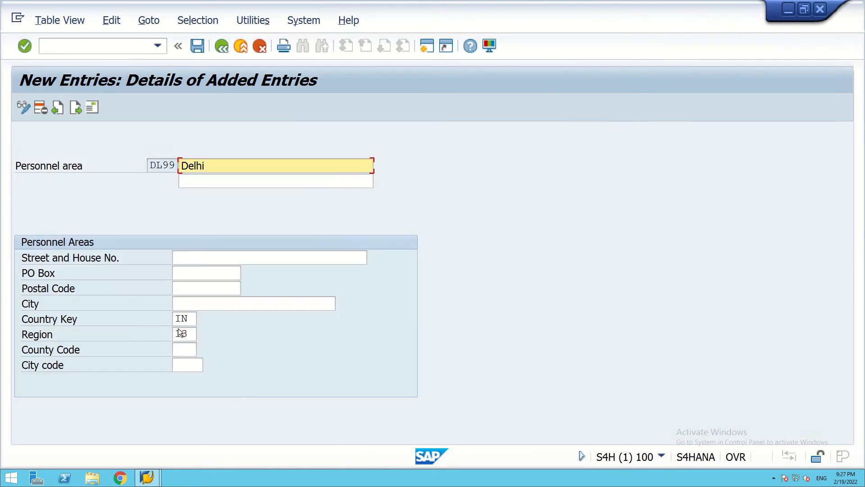
click(194, 334)
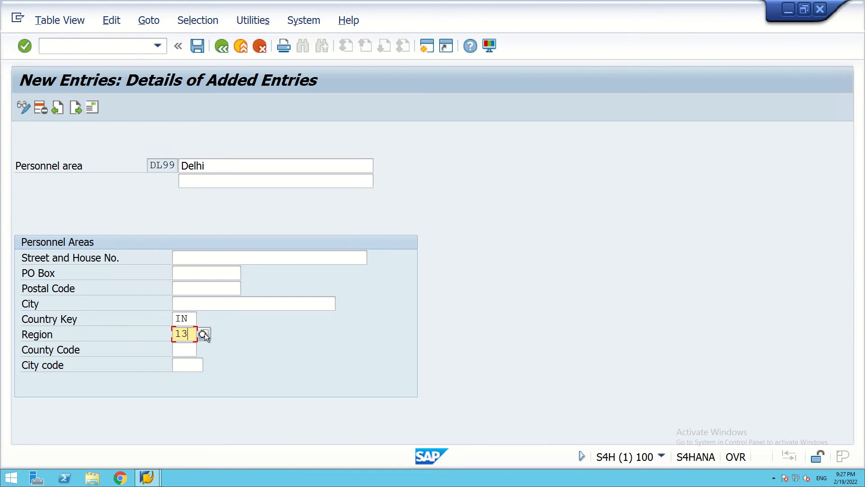
click(203, 334)
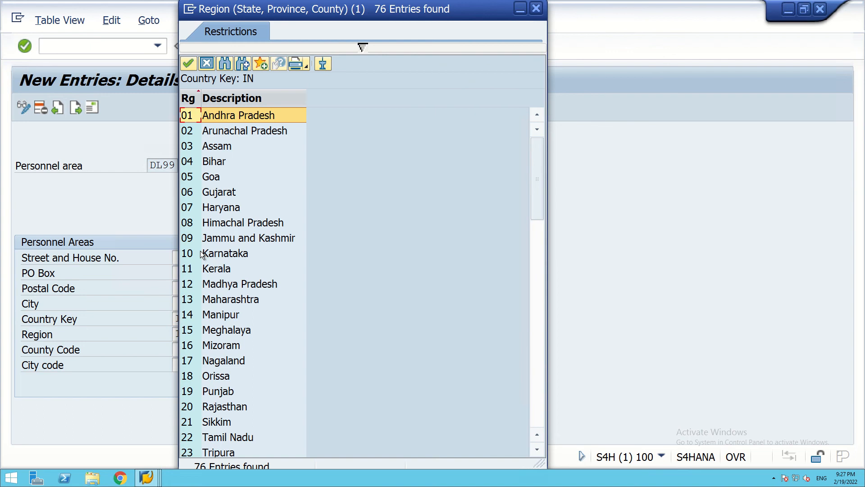
scroll(201, 254, down, 1)
scroll(201, 253, down, 5)
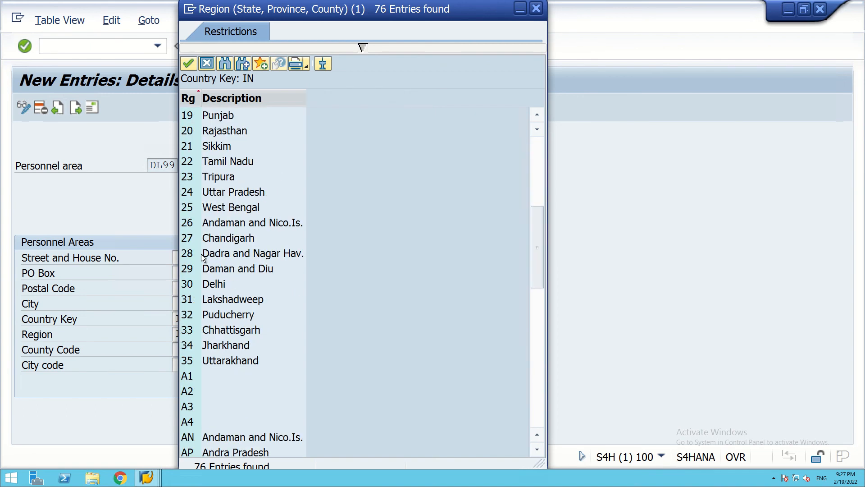
double_click(188, 284)
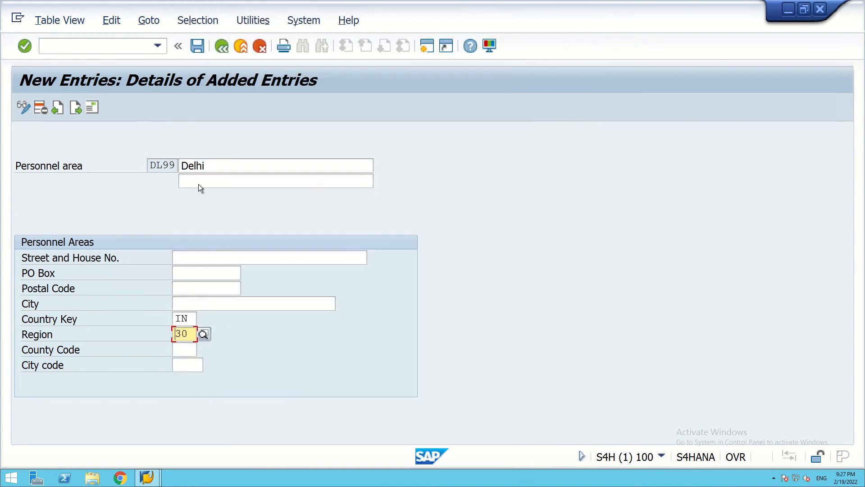
click(193, 45)
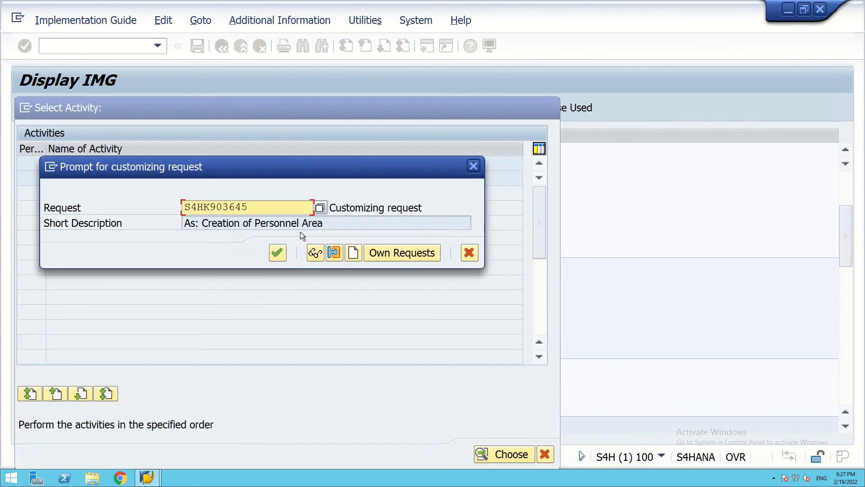
Confirm request S4HK903645 to save DL99 Delhi, then go back to the 162-entry overview.
click(277, 253)
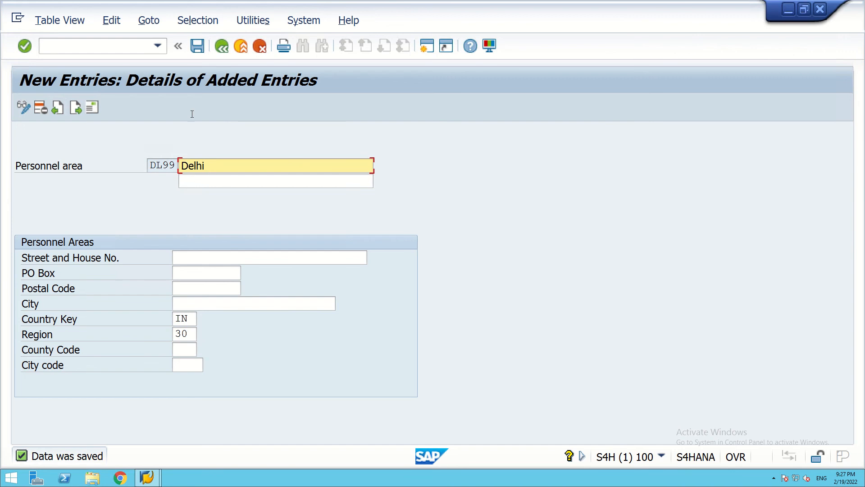
click(222, 46)
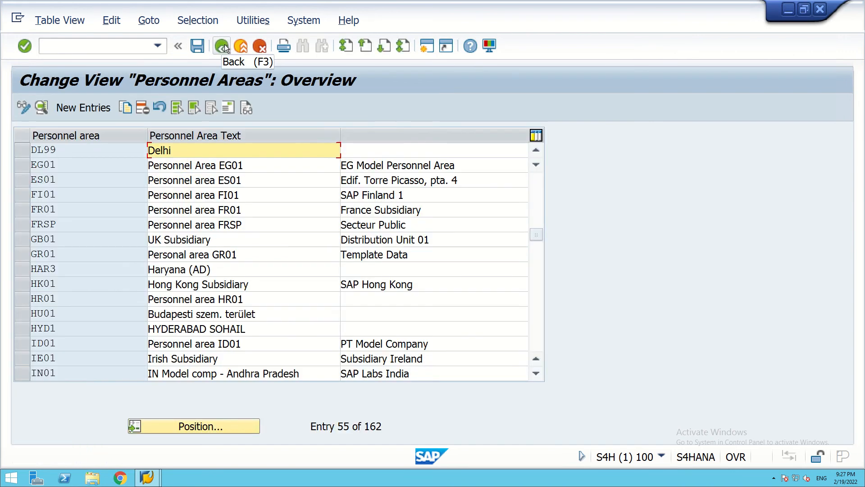
Start a new personnel area entry BL99 named 'Bangalore'.
click(218, 48)
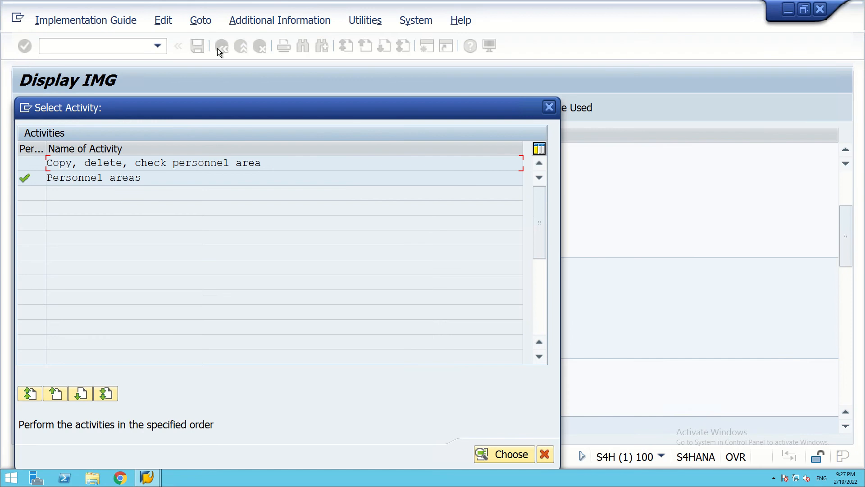
double_click(94, 177)
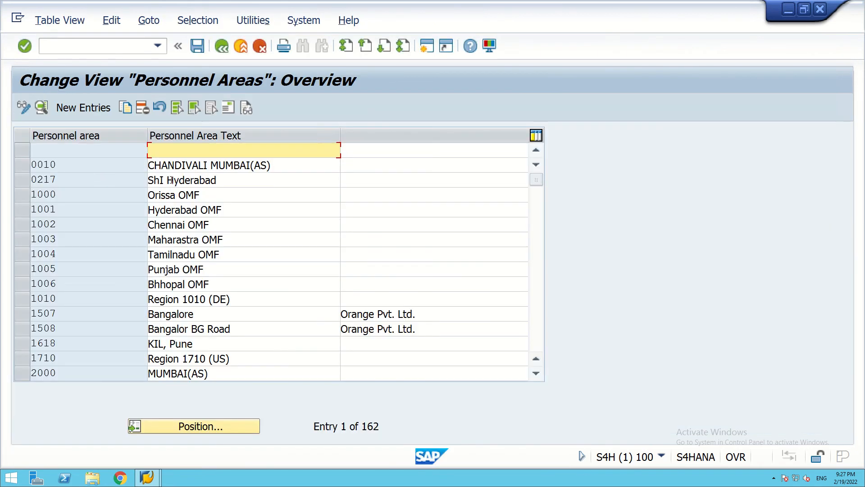
click(83, 107)
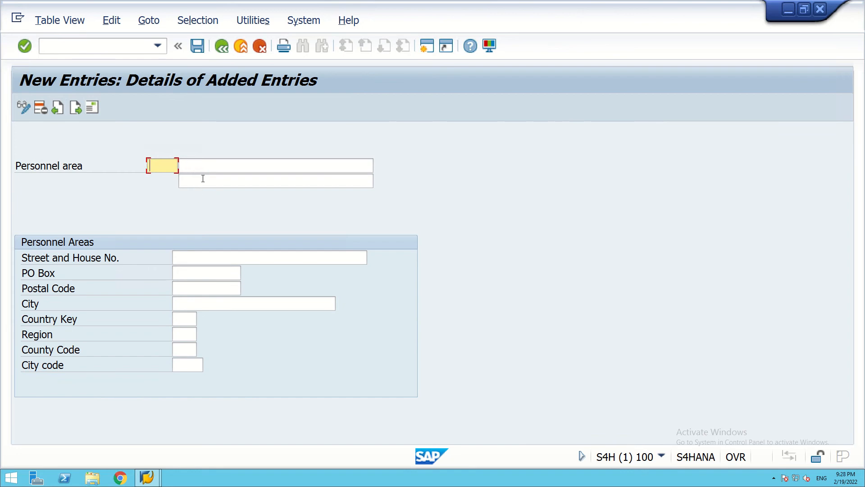
text(BL99)
click(206, 167)
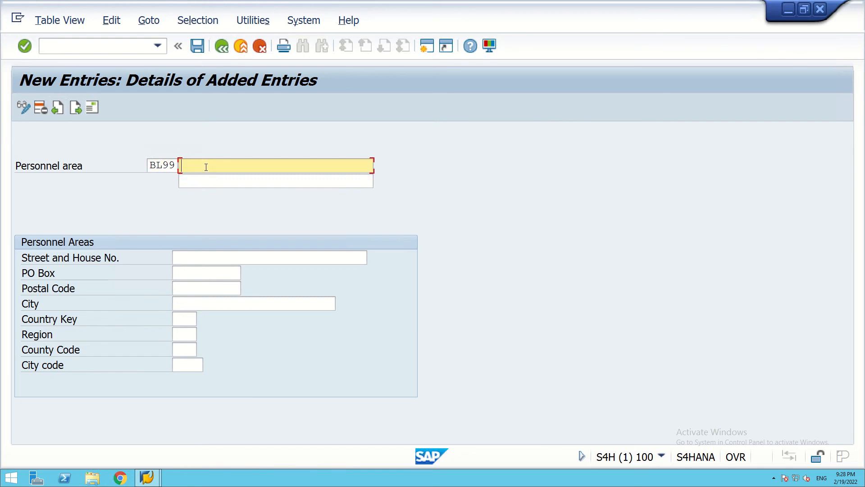
text(Bangaa)
key(BackSpace)
text(lore)
Give BL99 country key IN and region 10 (Karnataka), bringing up its address details.
click(177, 319)
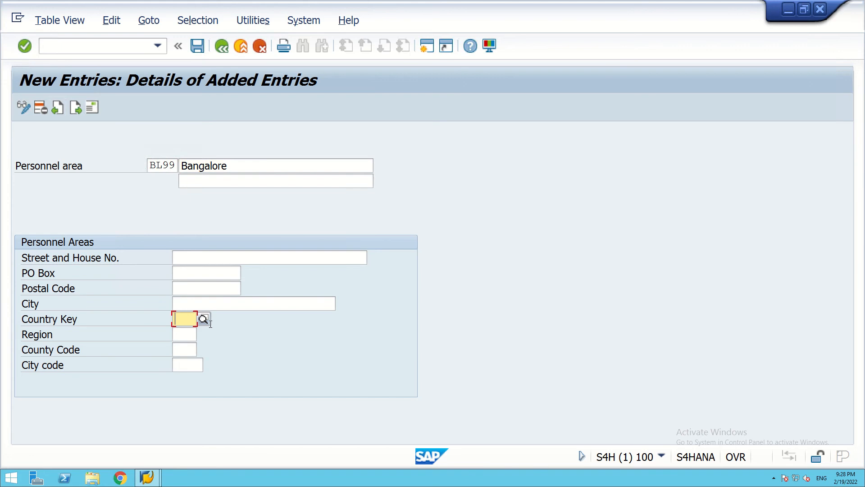
text(in)
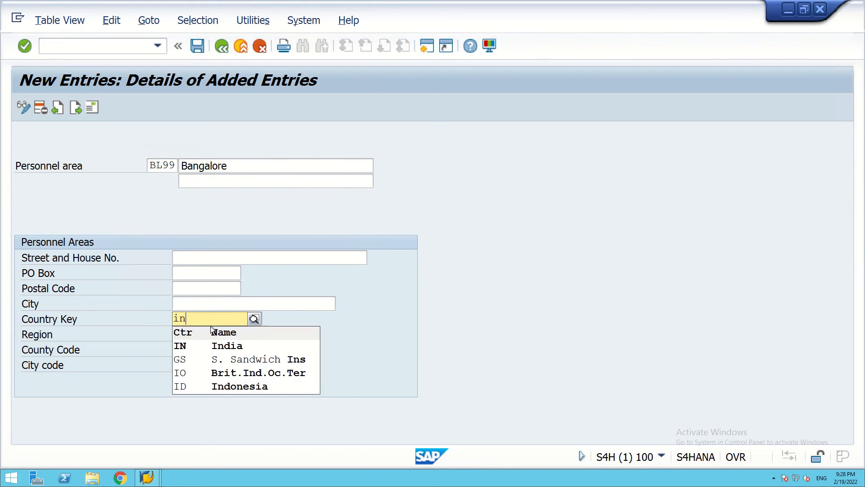
click(178, 346)
click(179, 350)
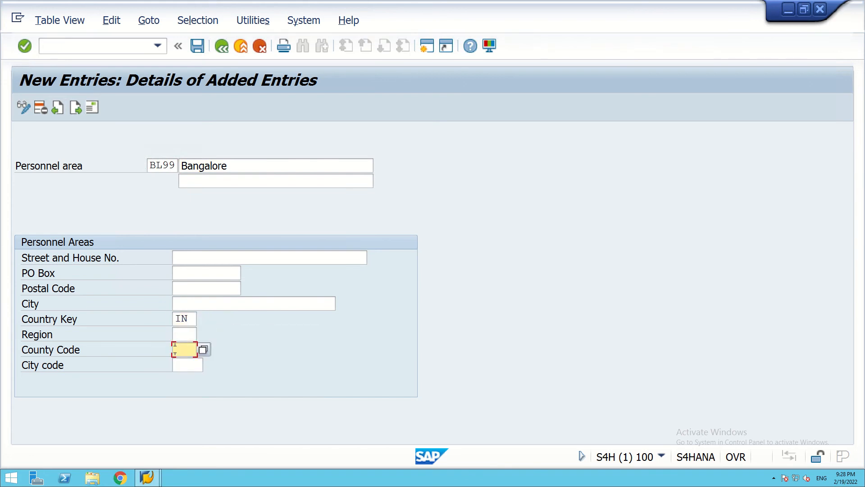
click(184, 333)
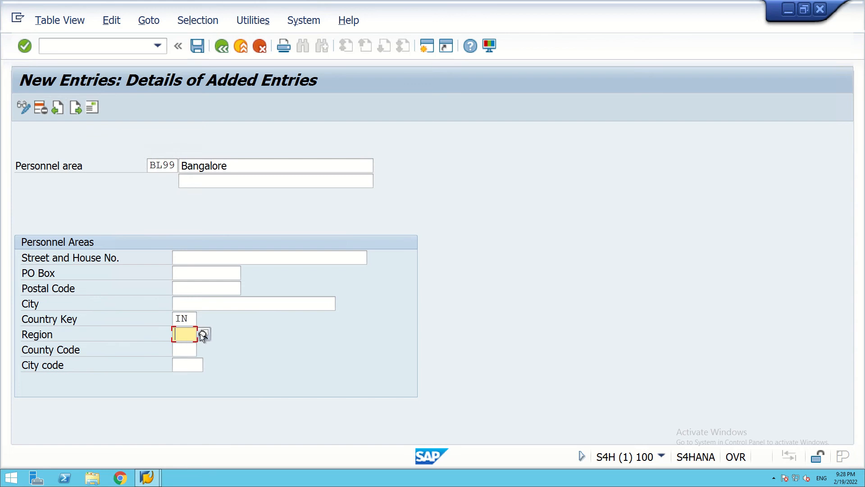
click(204, 335)
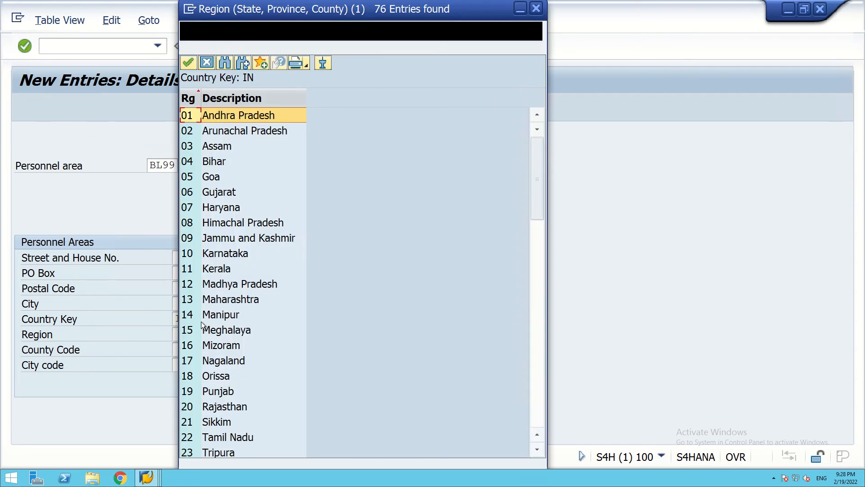
double_click(195, 253)
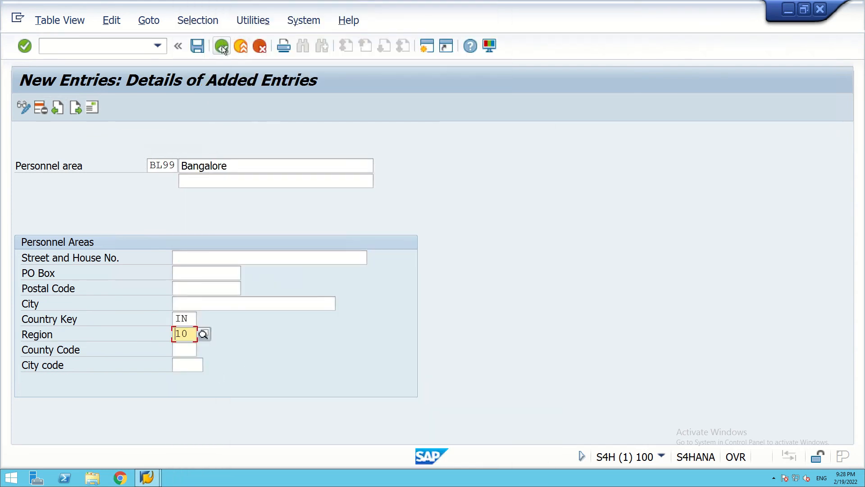
key(Return)
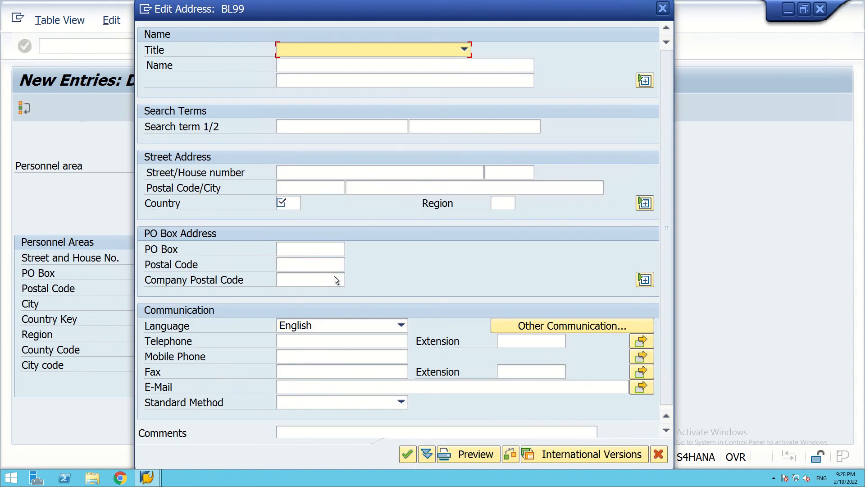
Set the BL99 address to country IN and region 10 Karnataka and confirm it.
click(294, 203)
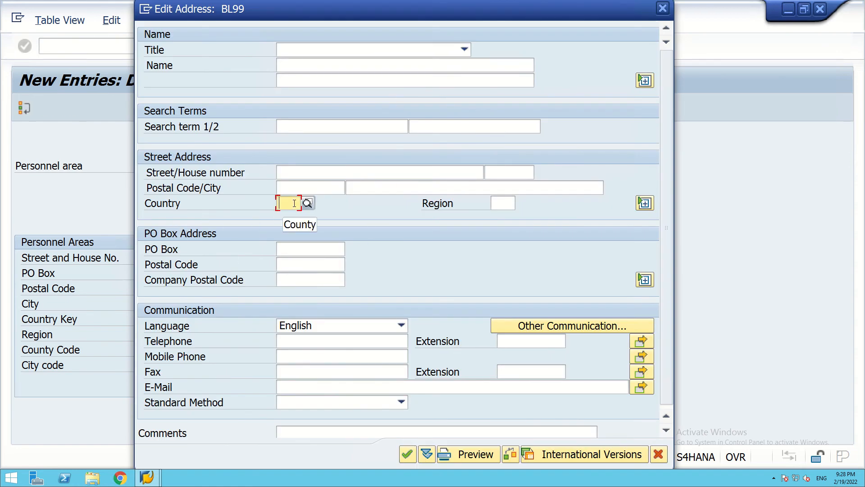
text(in)
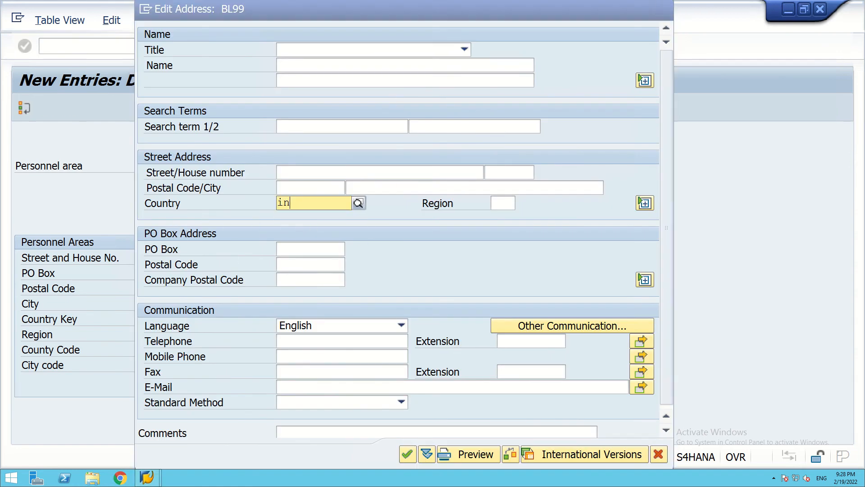
click(284, 231)
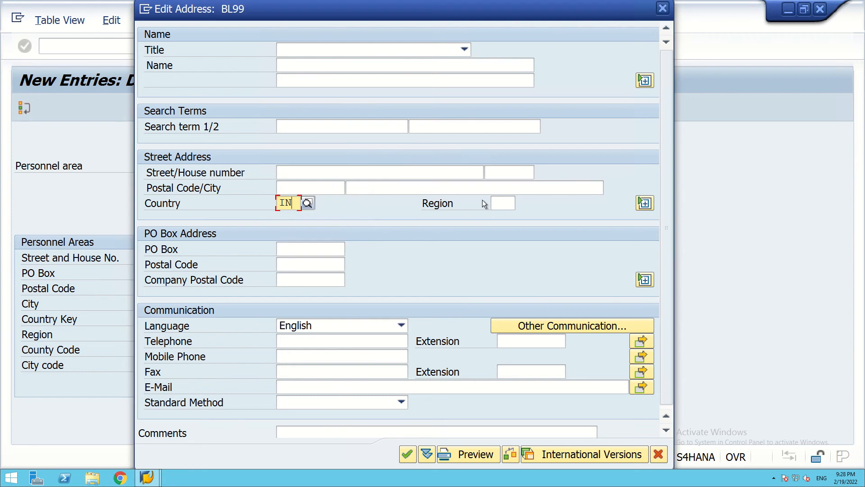
click(499, 205)
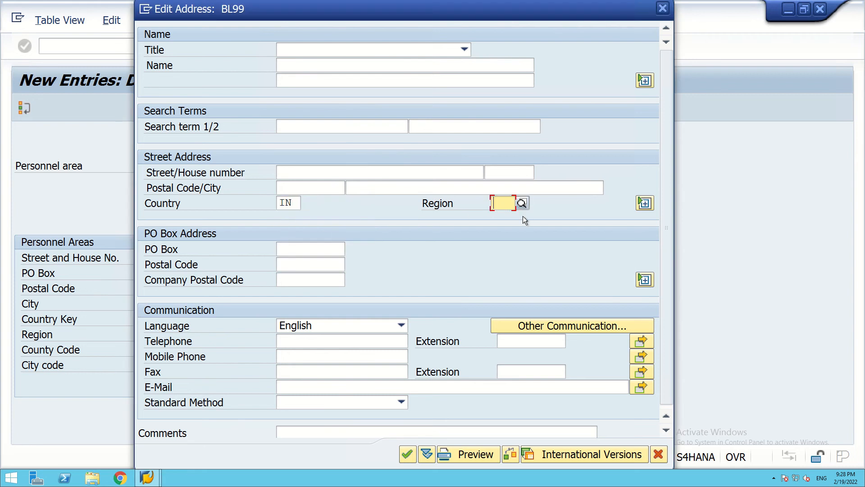
text(10)
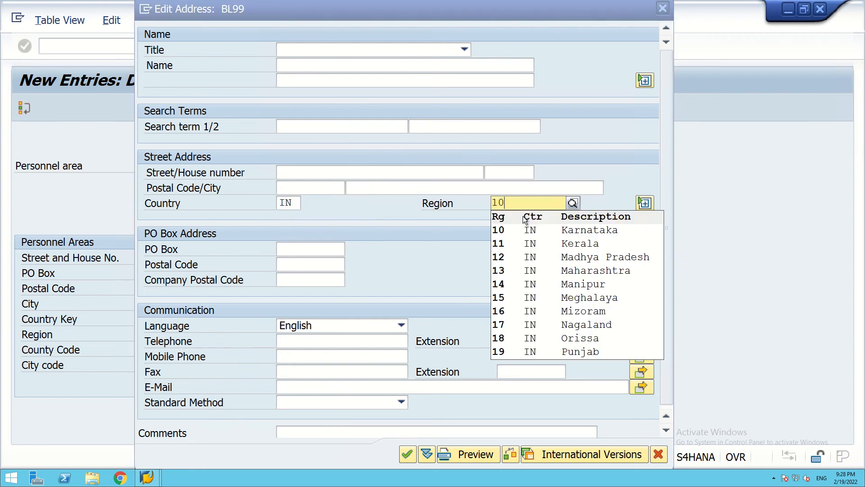
click(501, 230)
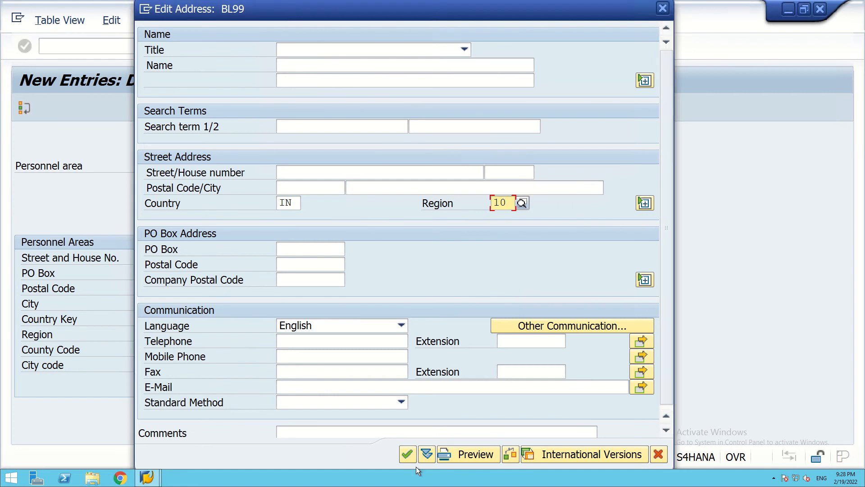
click(408, 455)
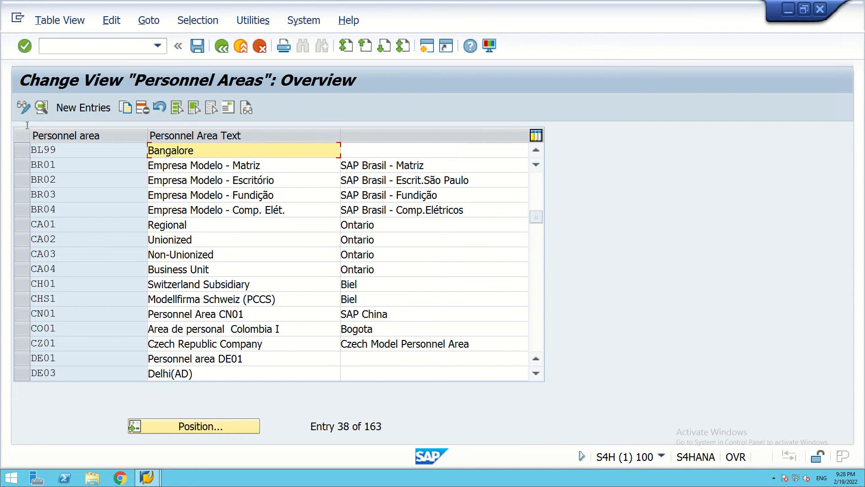
Start a new personnel area HY99 named 'Hydrabad'.
click(75, 107)
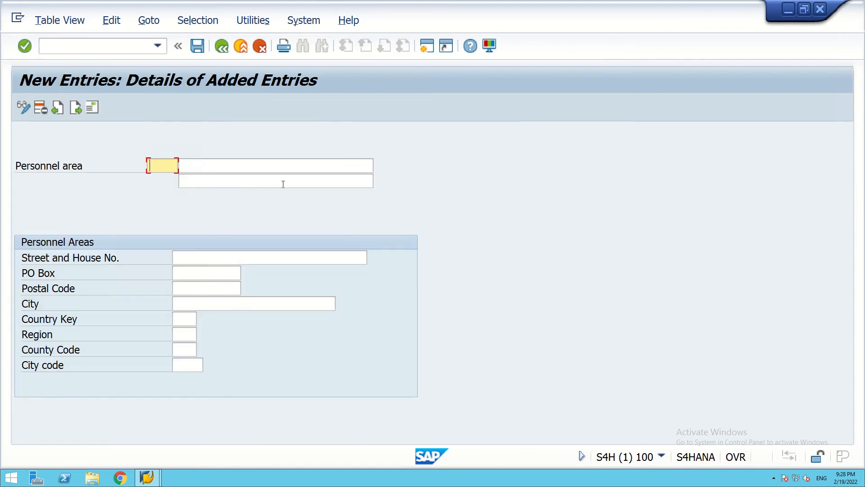
text(hy99)
key(BackSpace)
key(BackSpace)
text(HY99)
click(265, 164)
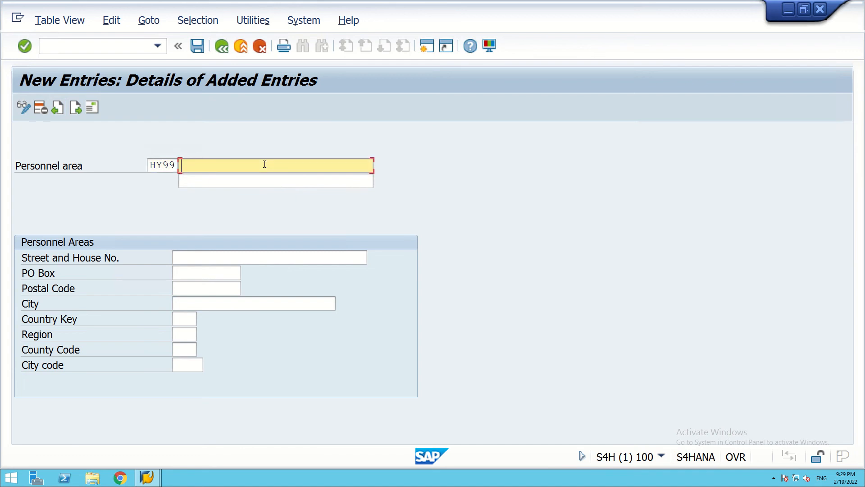
text(Hyderbadabad)
click(215, 165)
key(BackSpace)
key(BackSpace)
text(abad)
Give HY99 country key IN and region 01 (Andhra Pradesh), then save it.
click(178, 320)
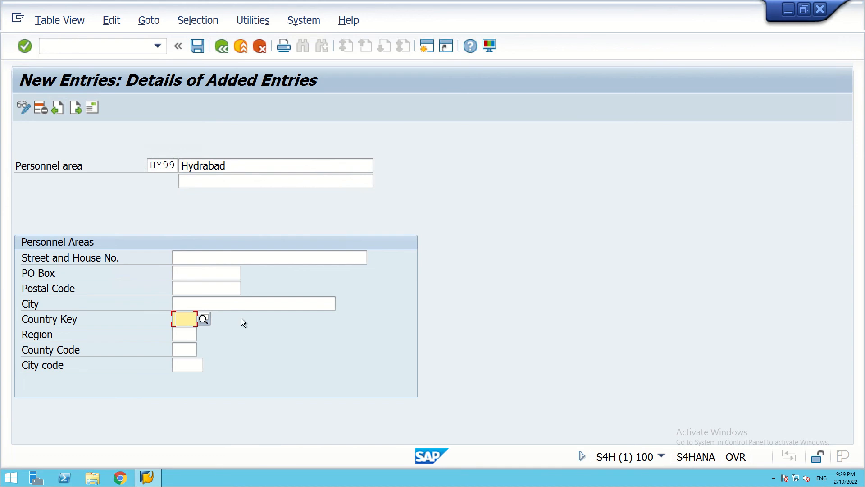
text(in)
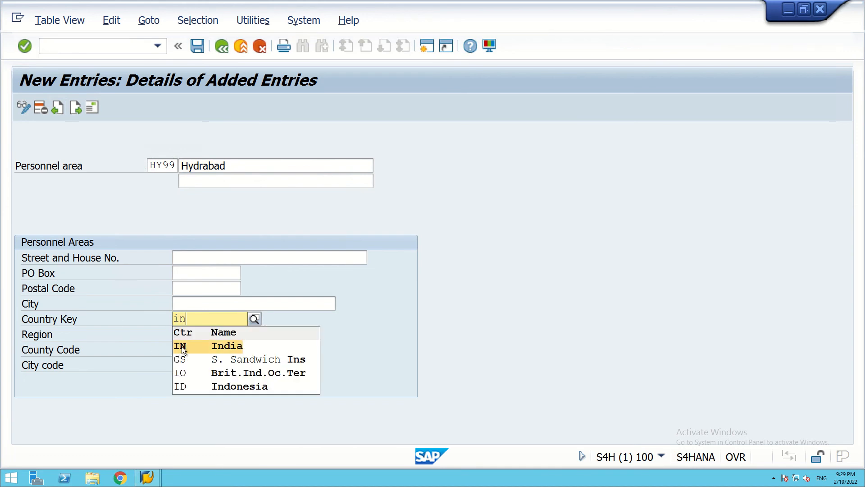
click(182, 347)
click(191, 335)
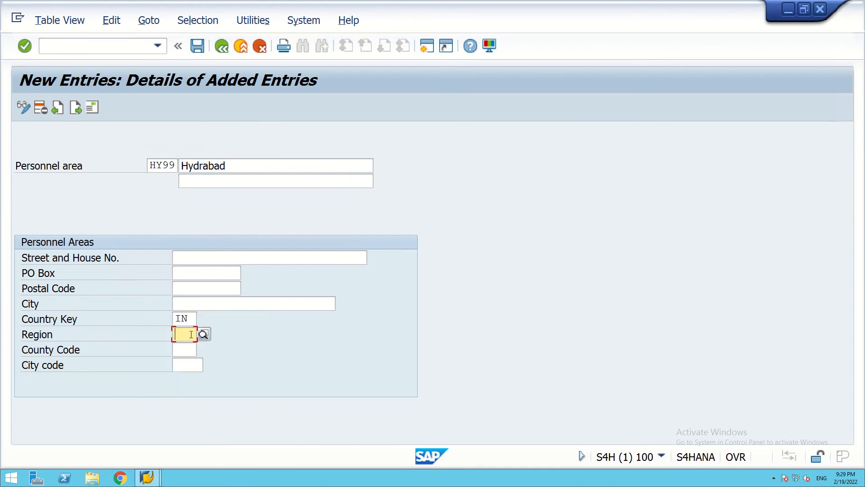
click(203, 334)
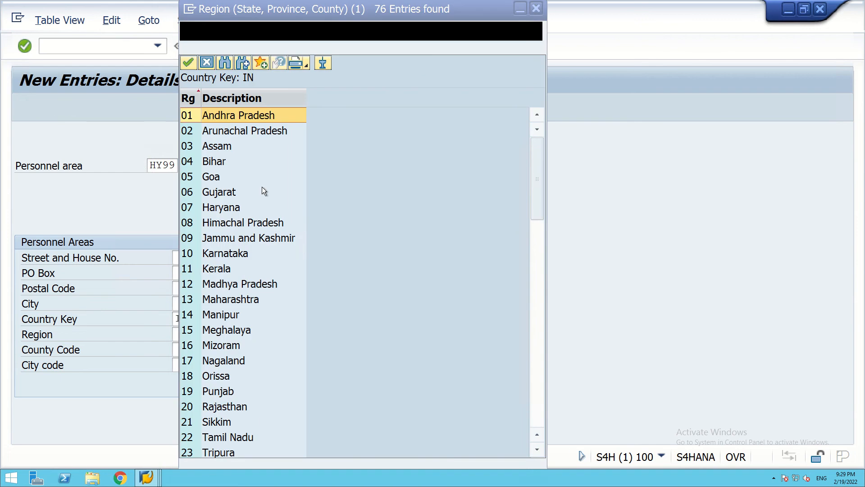
double_click(185, 114)
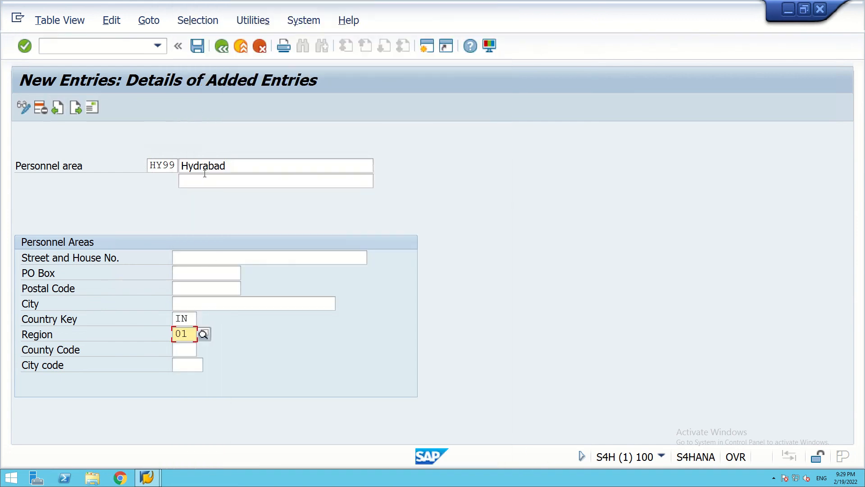
click(198, 45)
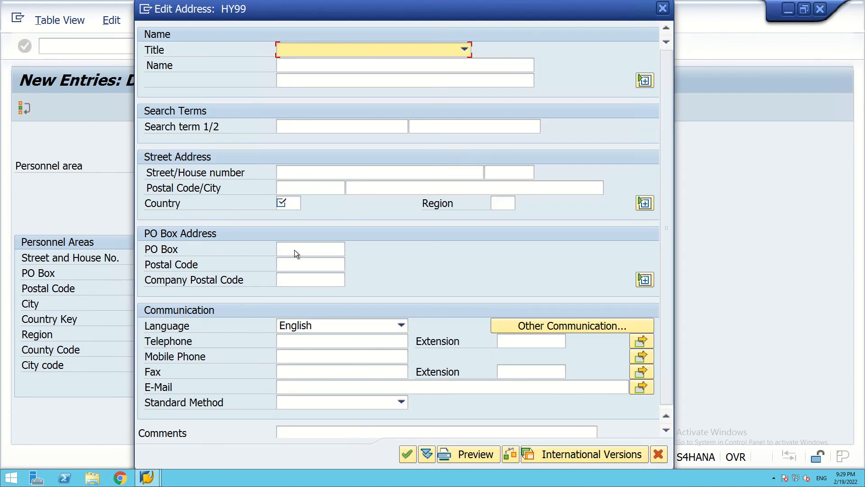
Set HY99's address to country IN (India) and region 01 Andhra Pradesh, then confirm.
click(292, 203)
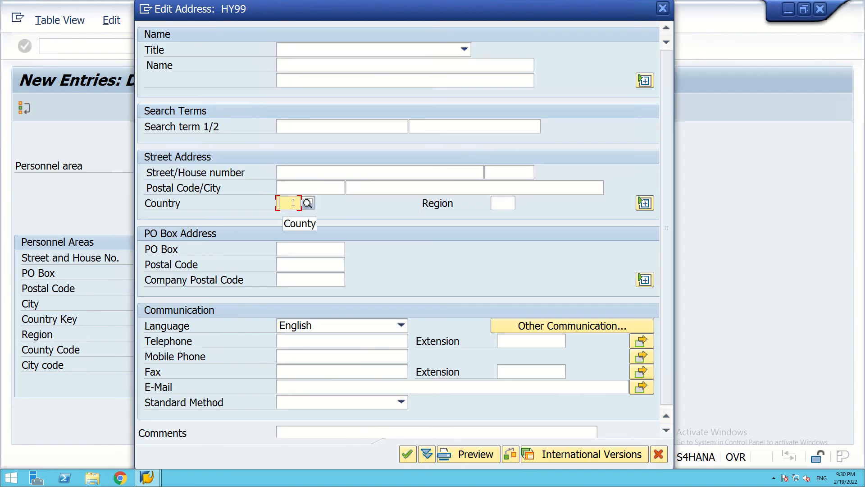
text(in)
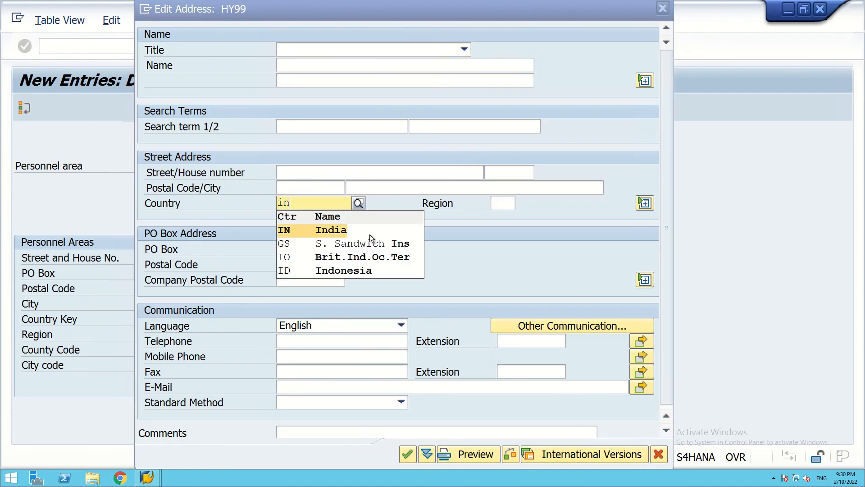
click(283, 234)
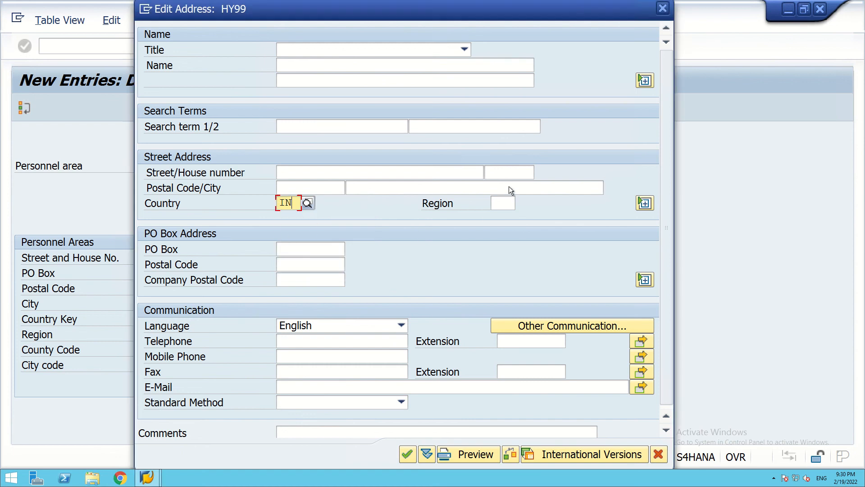
click(496, 205)
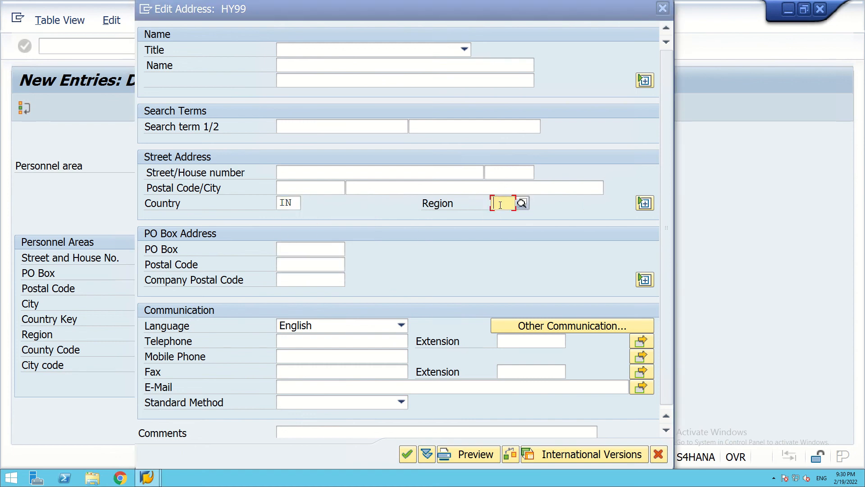
text(01)
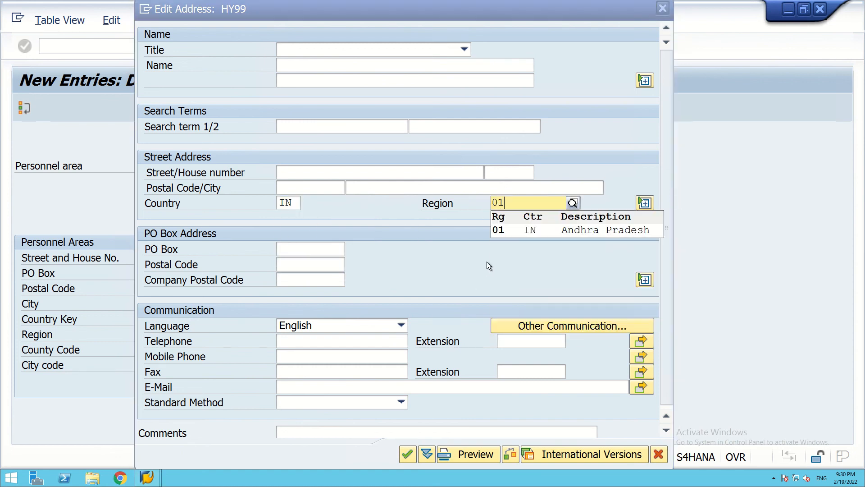
click(500, 232)
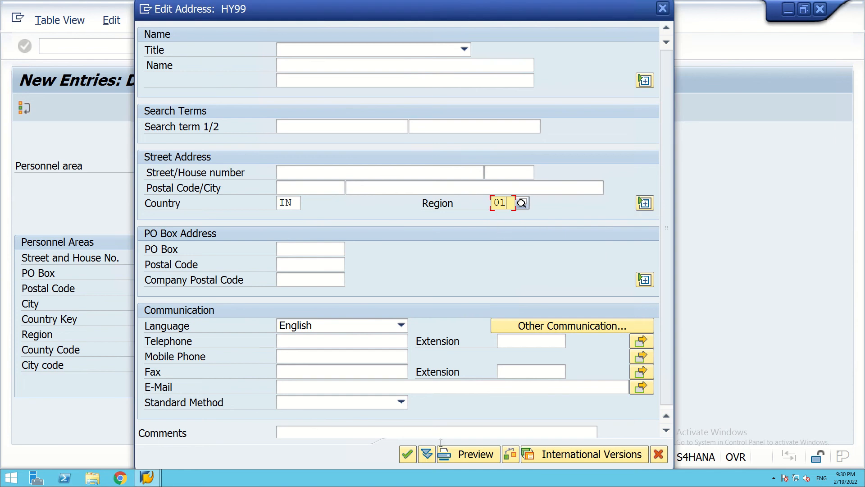
click(408, 454)
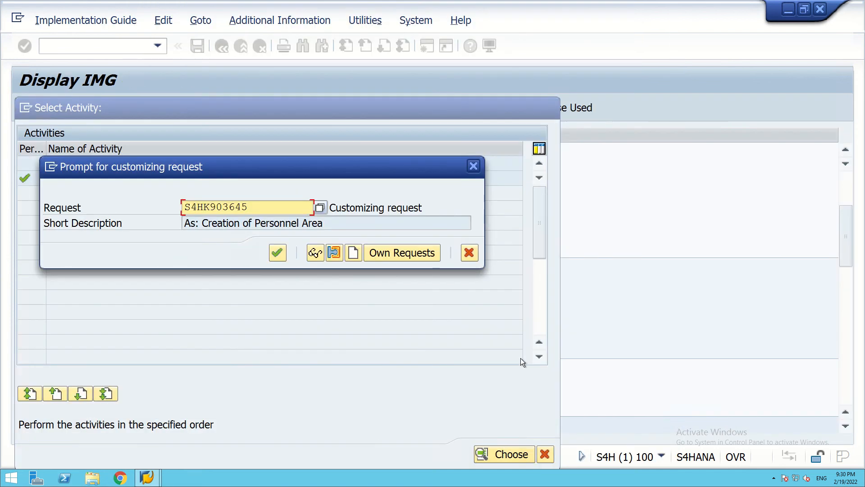
Save HY99 Hydrabad under customizing request S4HK903645 and return to the Personnel Areas overview.
click(277, 253)
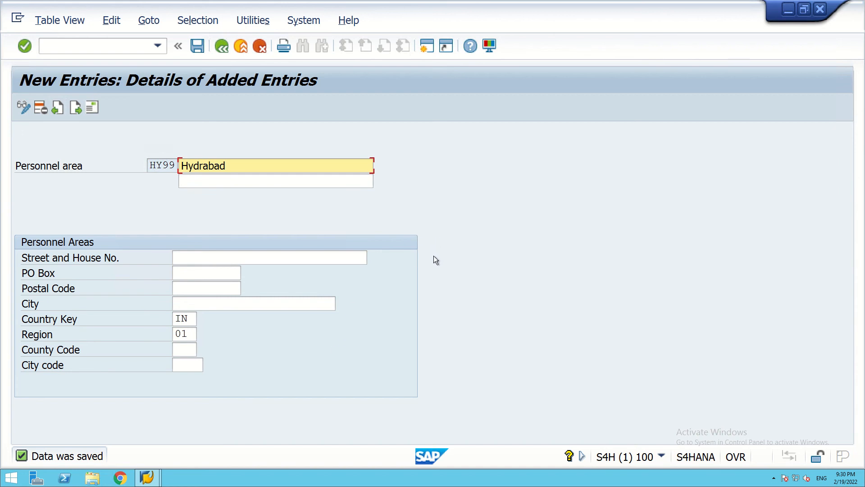
click(223, 47)
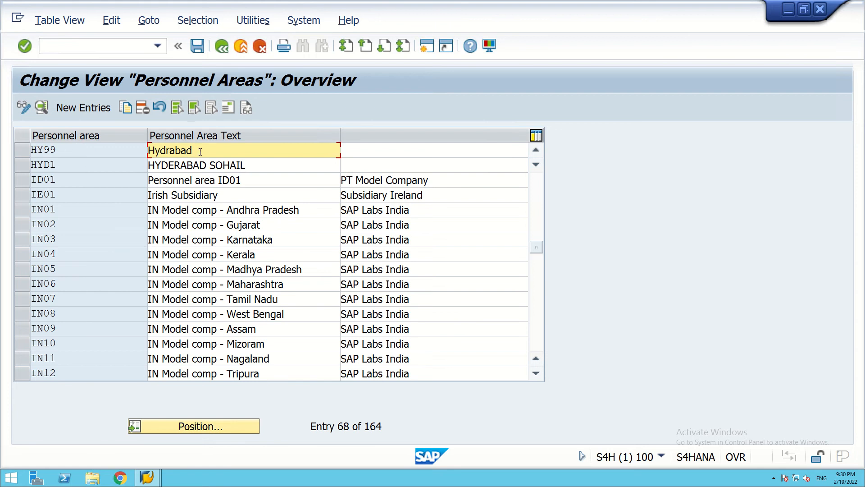
Position the Personnel Areas list on MU99 and select its row.
click(217, 430)
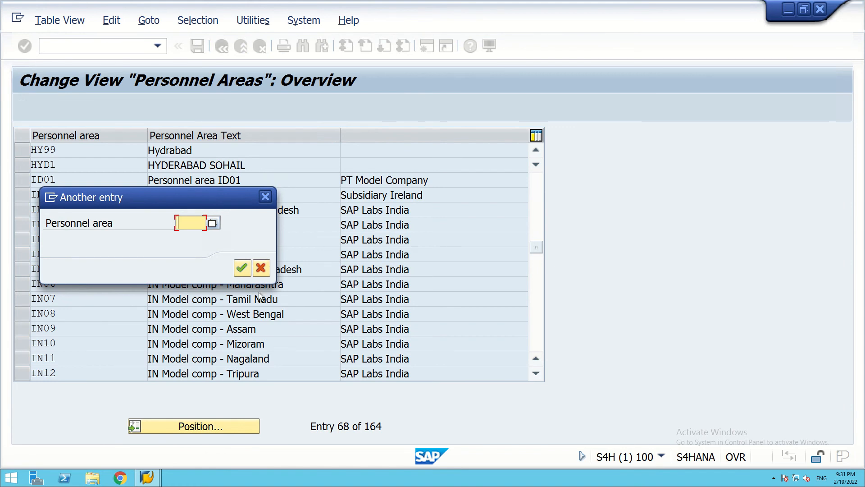
text(MU99)
click(242, 268)
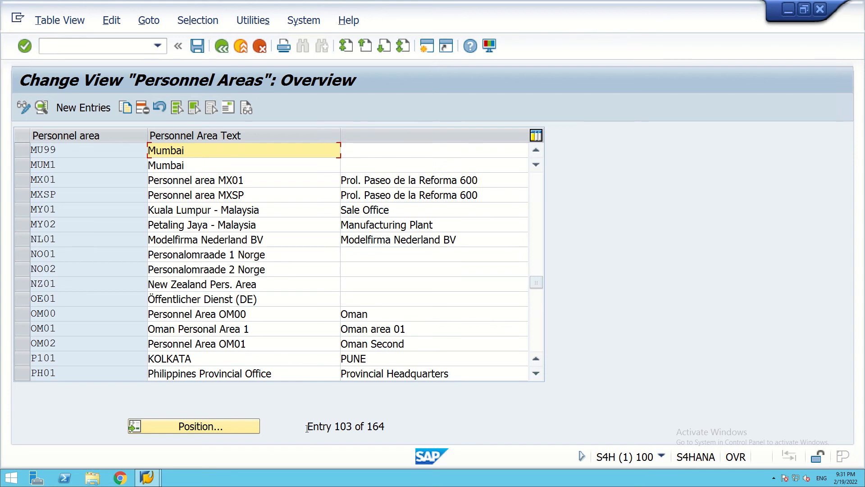
drag(307, 429, 388, 424)
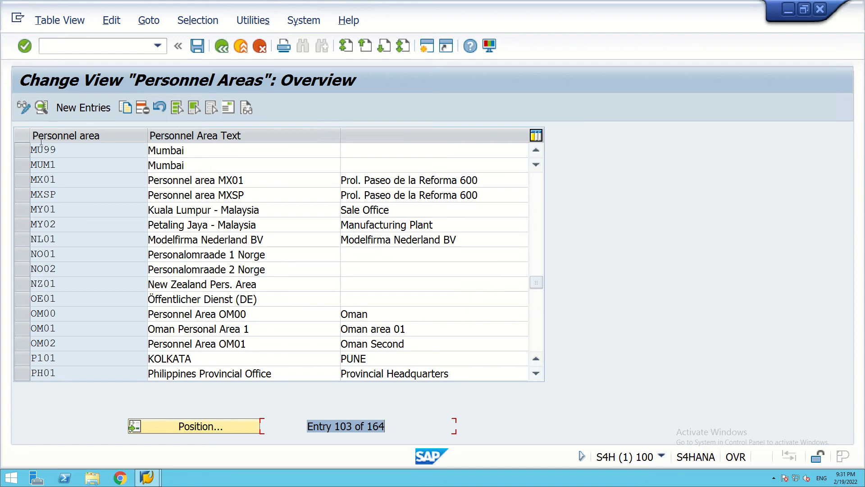
click(20, 151)
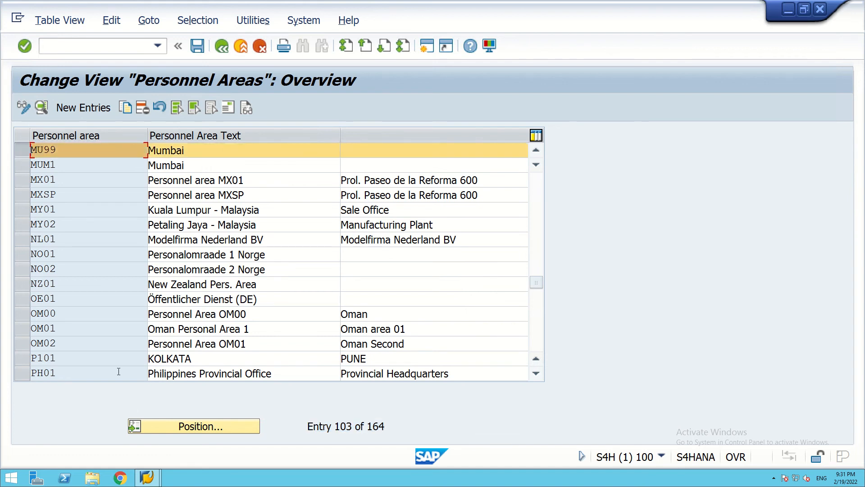
Jump the list to DL99, then enter BL99 as the next personnel area to find.
click(172, 426)
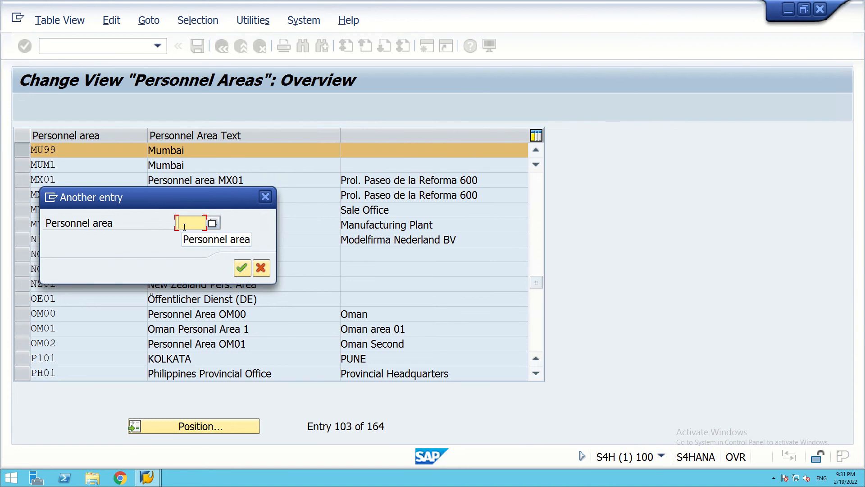
text(DL99)
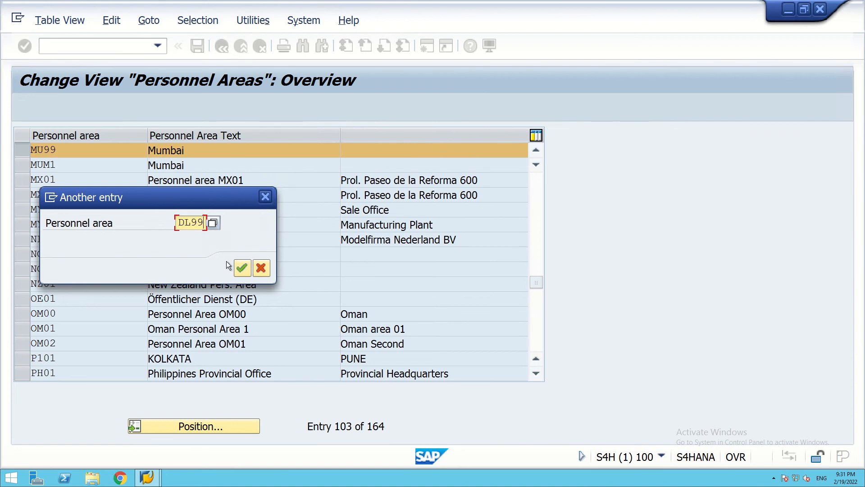
click(241, 268)
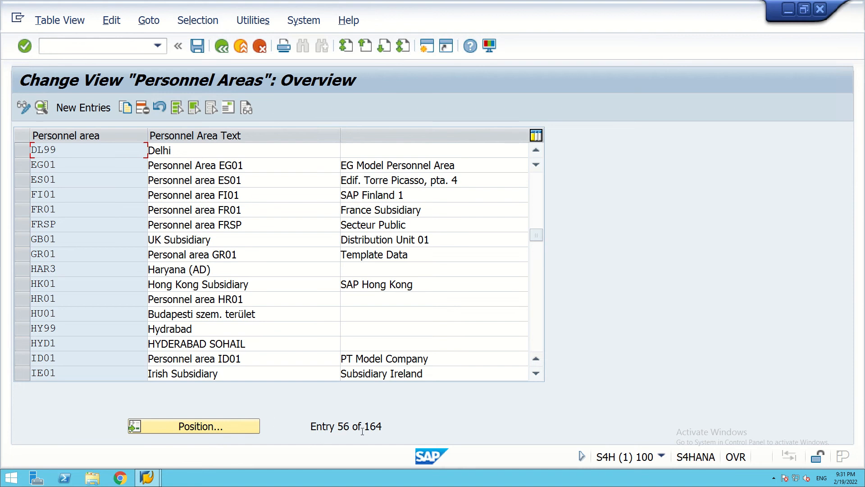
click(198, 427)
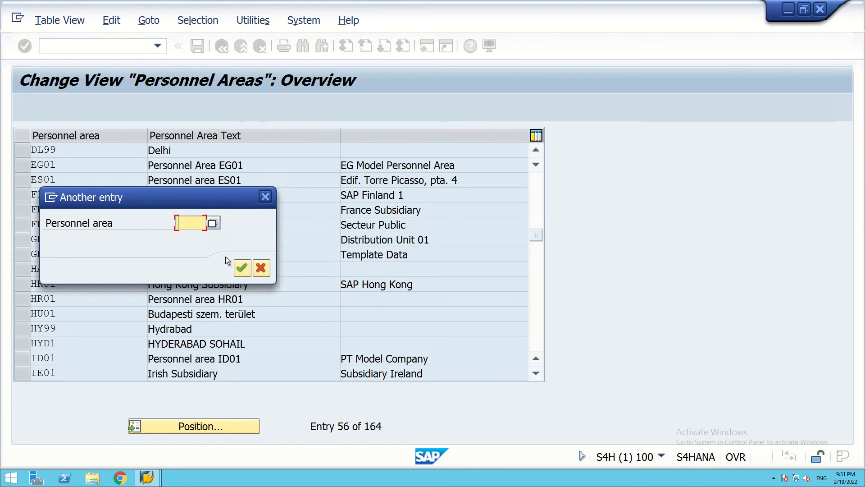
text(BL99)
Jump the list to BL99 and then HY99 to verify both, then minimise SAP.
click(241, 269)
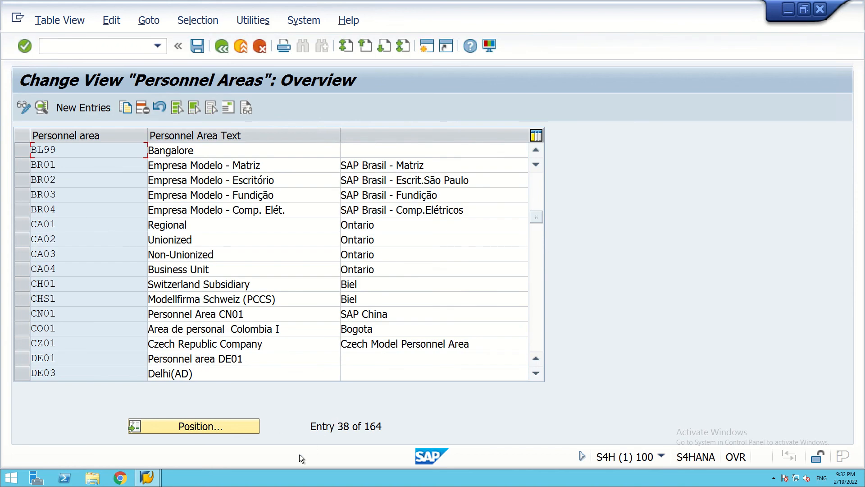
click(196, 427)
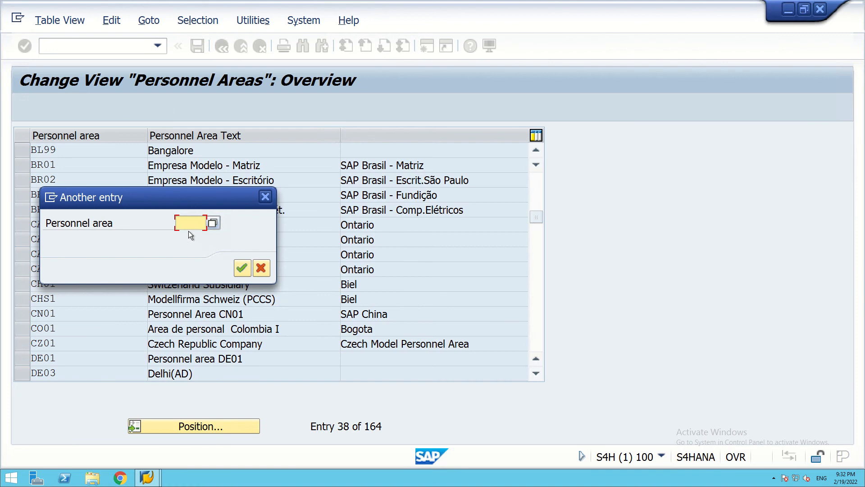
text(Y99)
click(245, 267)
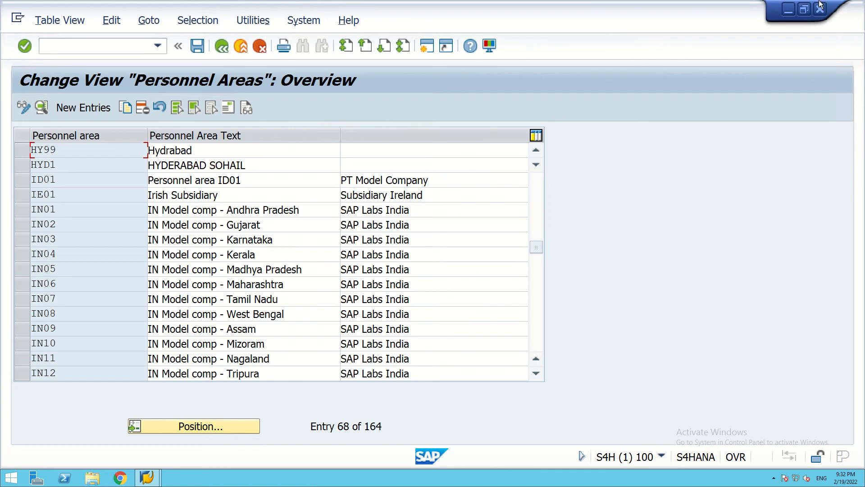
click(788, 10)
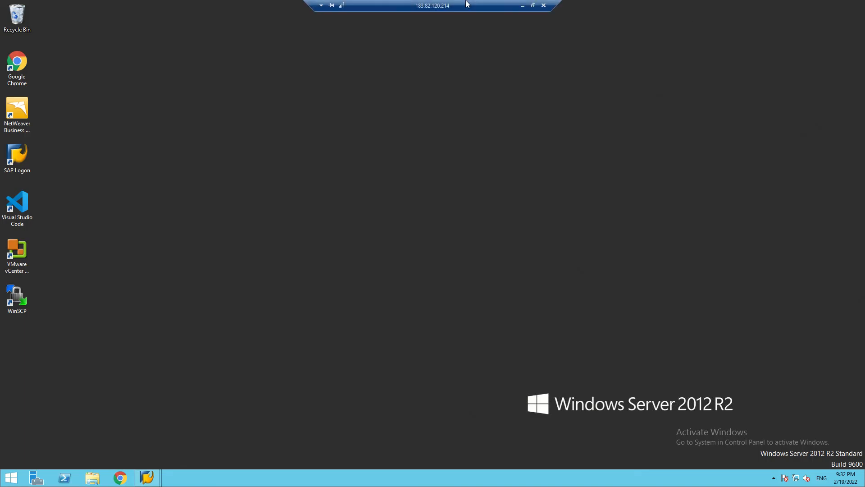
Review the Excel enterprise structure plan for SA99's areas MU99, DL99, BL99, HY99, then minimise Excel.
click(523, 5)
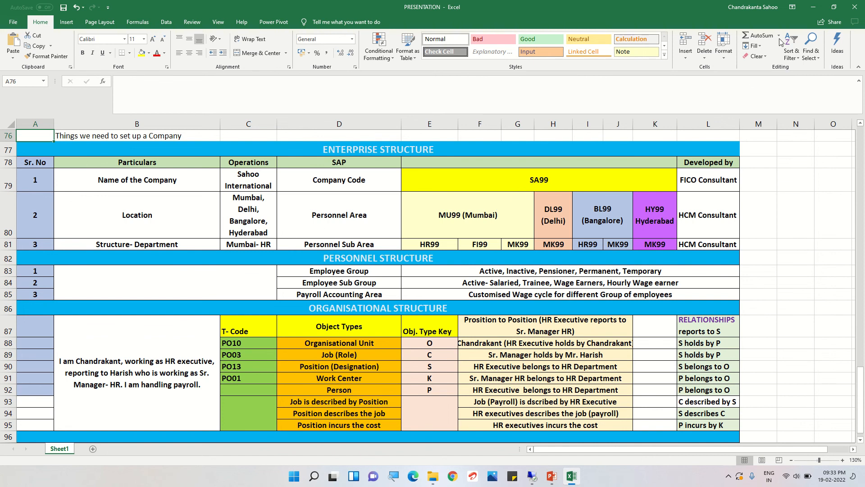
click(814, 10)
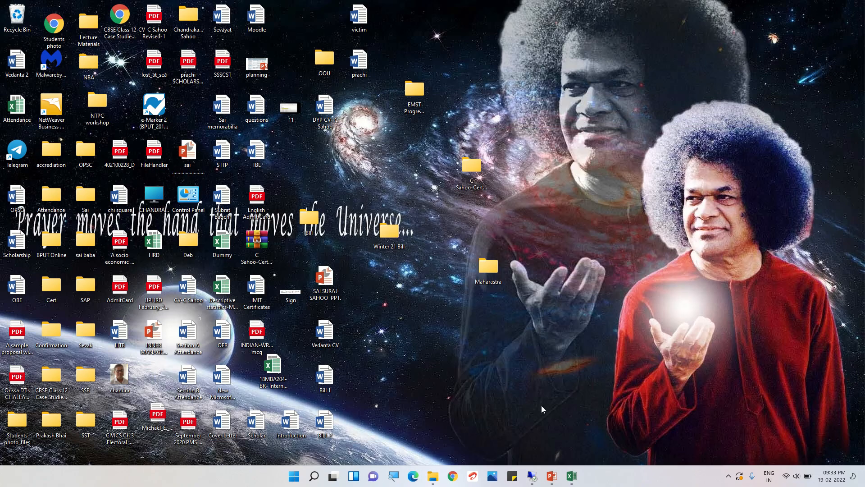
Restore the remote session and SAP window, and go back to the implementation guide.
click(532, 476)
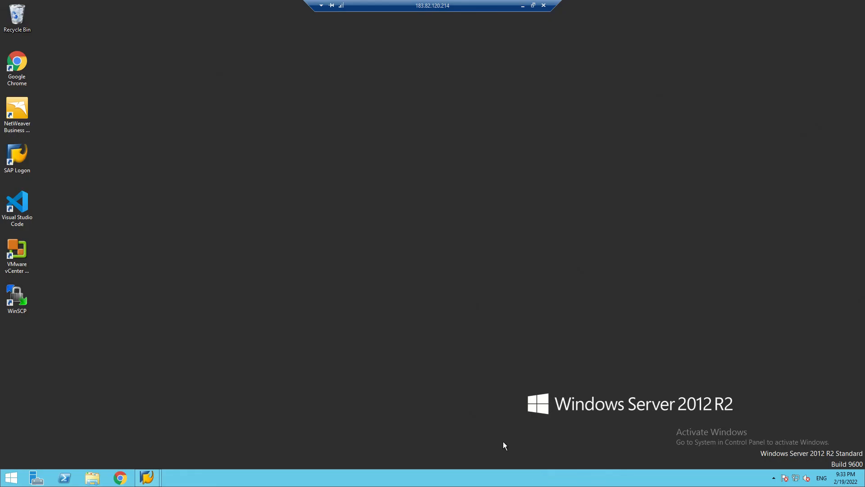
mouse_move(147, 477)
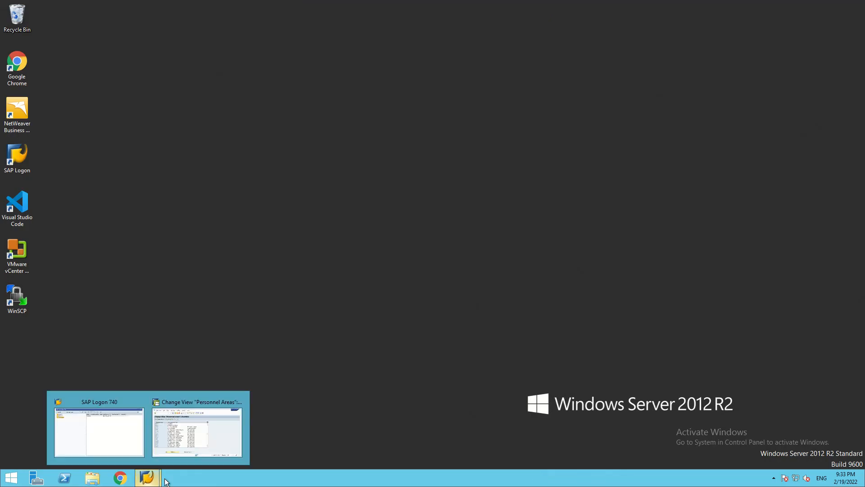
click(194, 442)
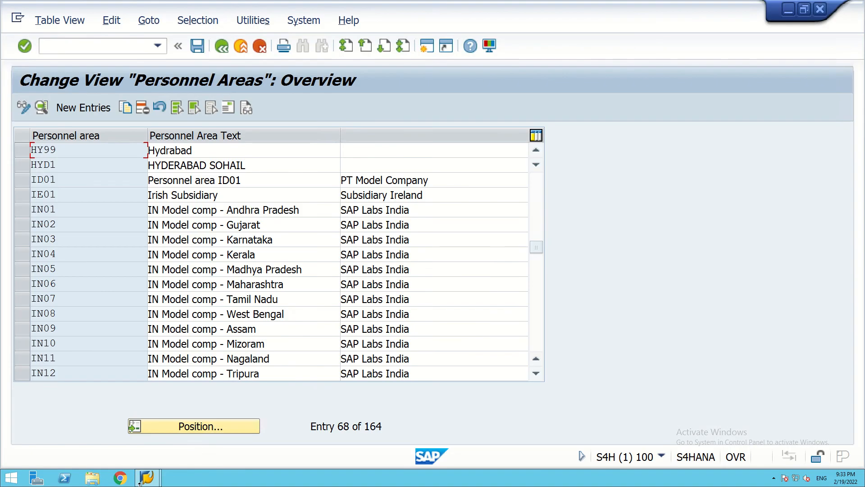
click(220, 46)
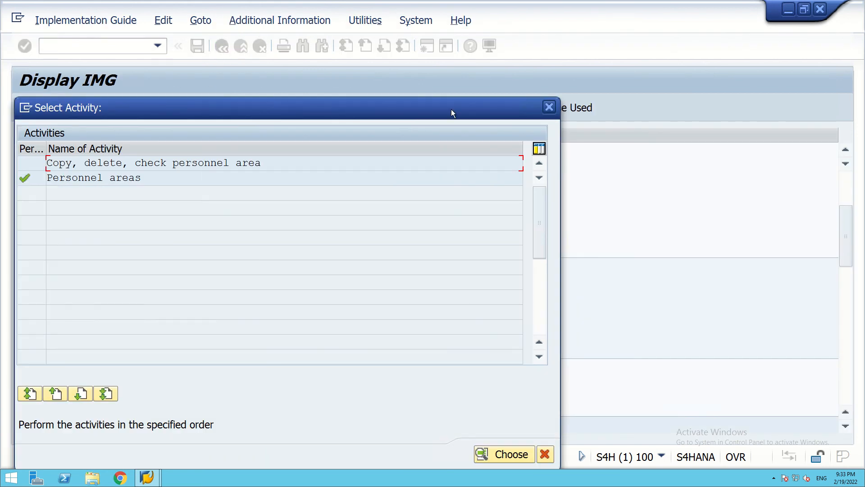
click(549, 109)
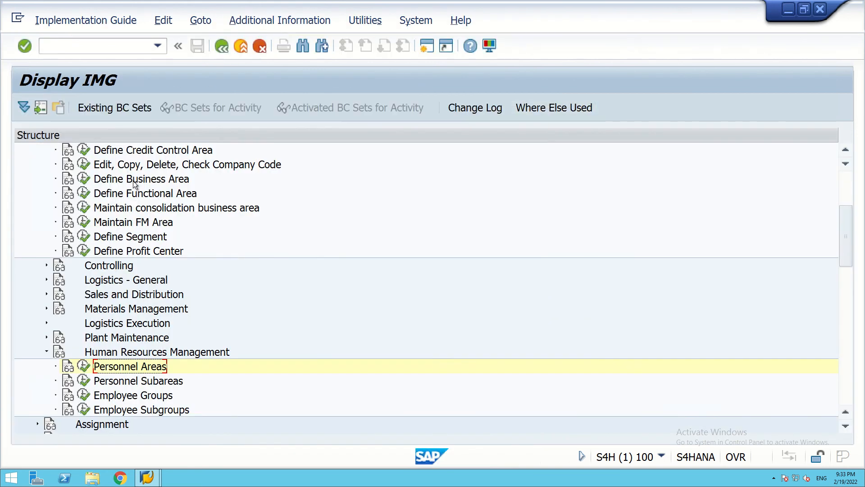
Expand Enterprise Structure > Assignment > Human Resources Management and run Assignment of Personnel Area to Company Code.
scroll(98, 237, up, 1)
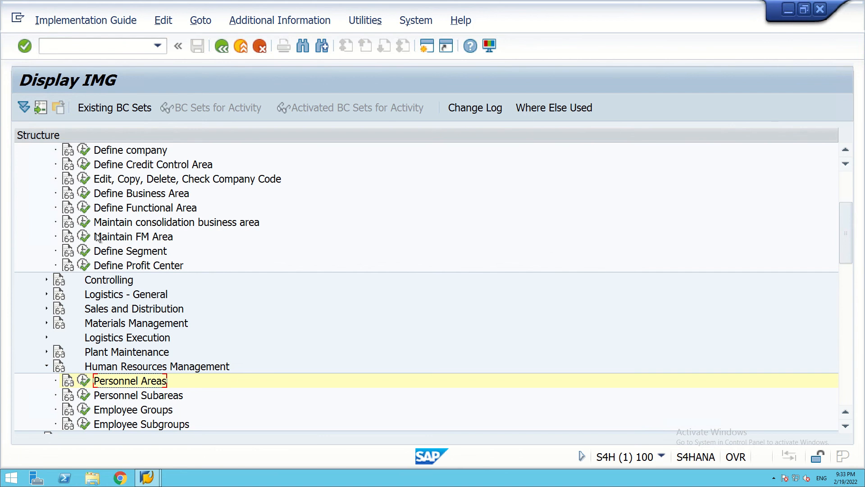
scroll(98, 237, up, 2)
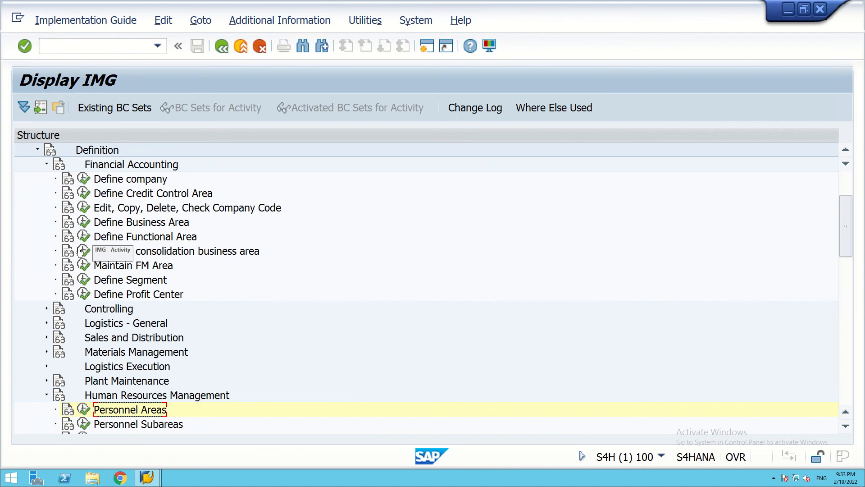
scroll(93, 244, up, 2)
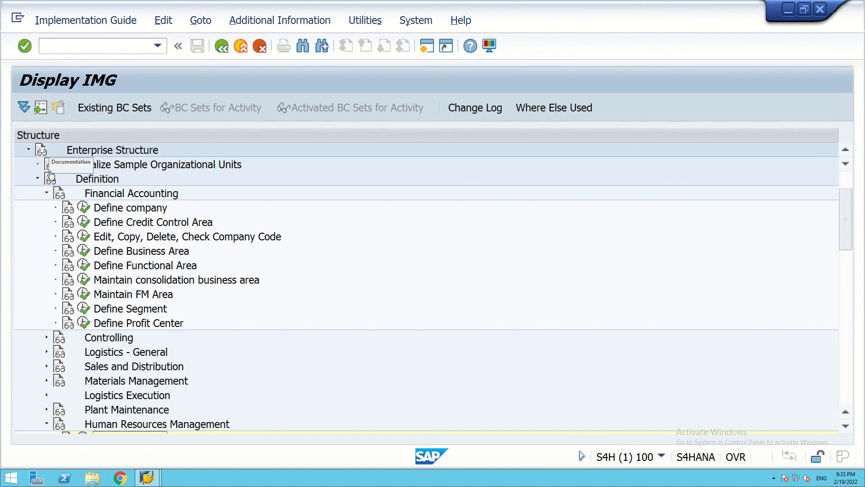
click(38, 178)
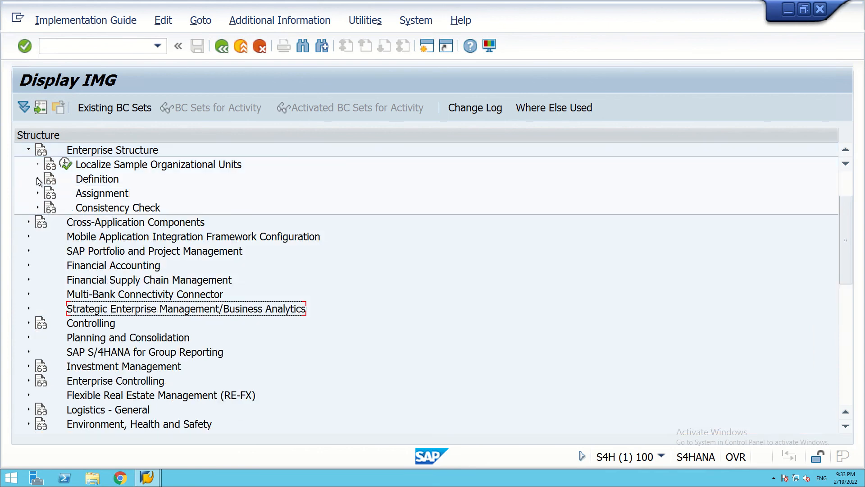
click(38, 178)
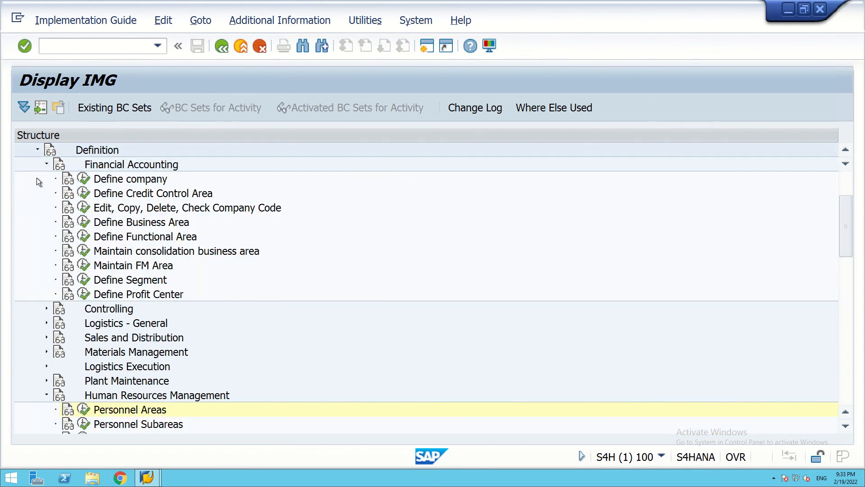
click(38, 151)
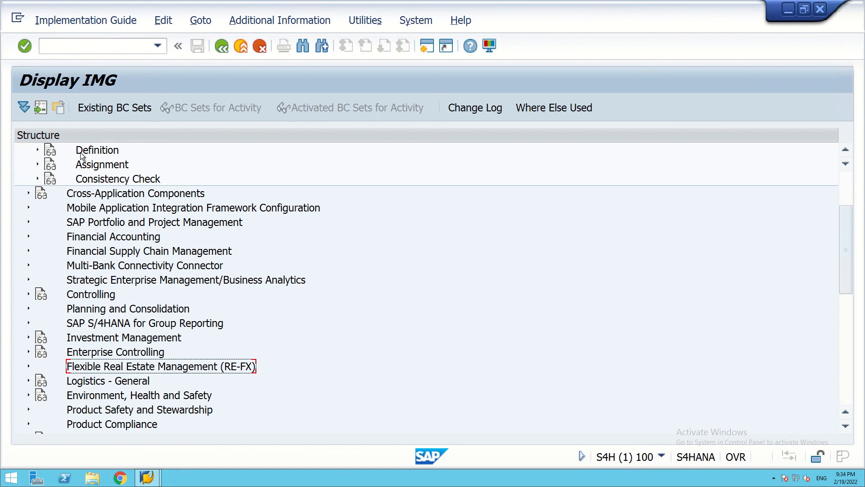
click(38, 165)
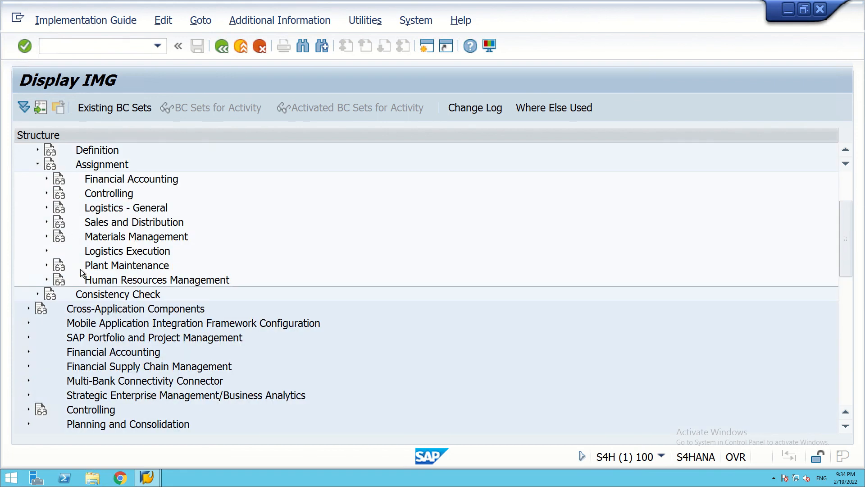
click(46, 279)
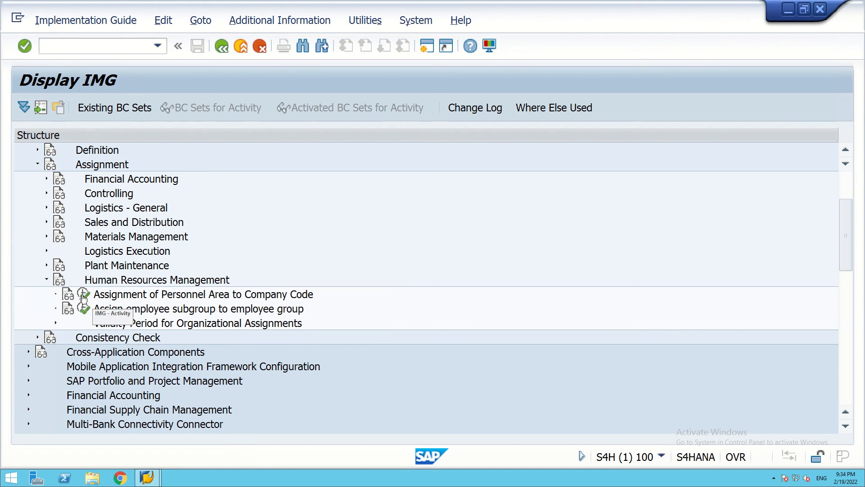
click(84, 296)
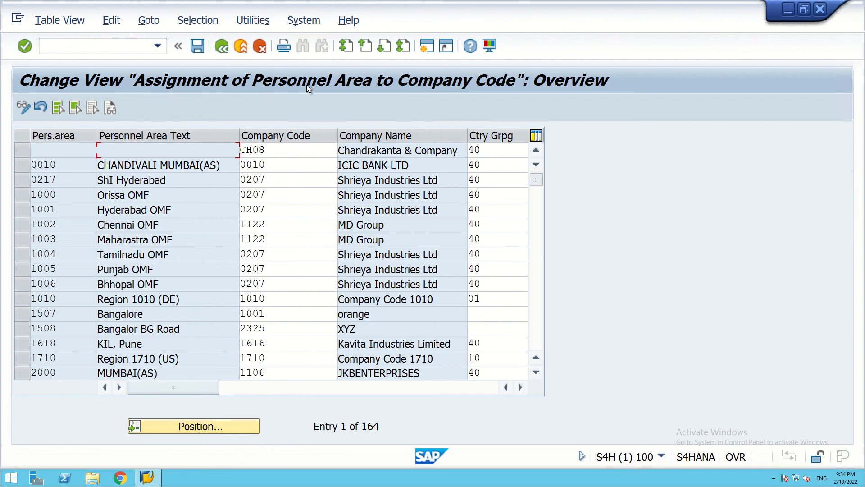
Position the assignment table on personnel area MU99.
click(192, 426)
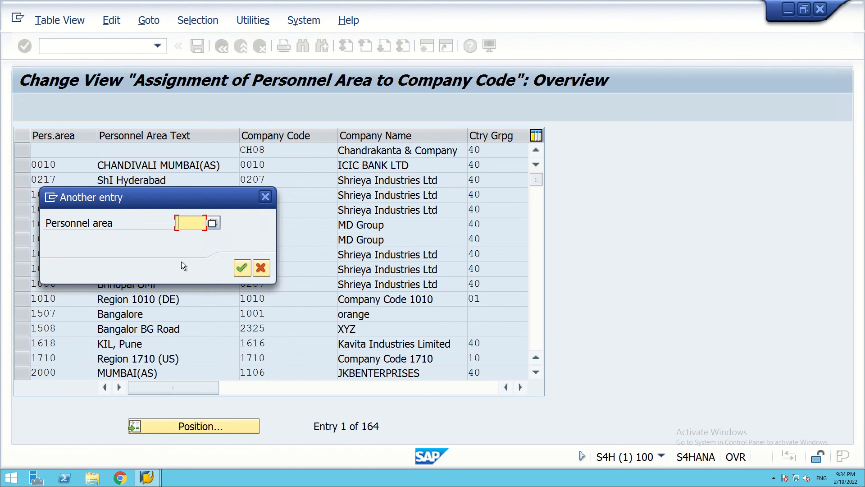
text(MU09)
key(BackSpace)
key(BackSpace)
text(99)
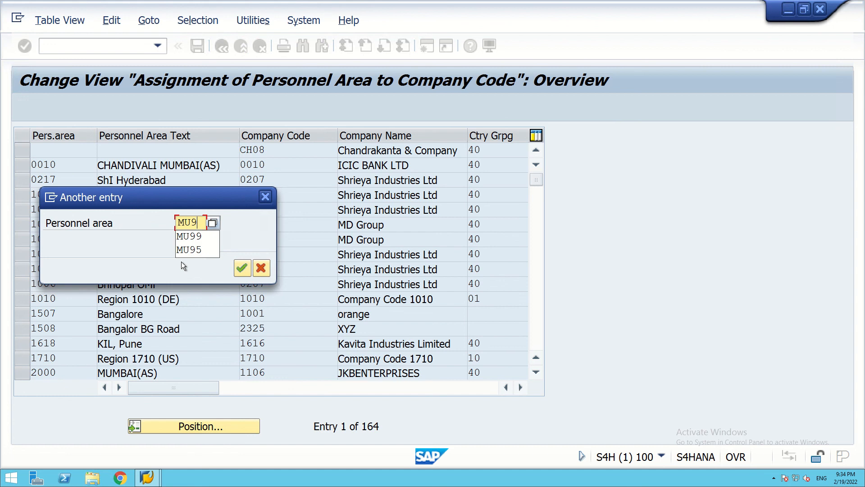
click(248, 273)
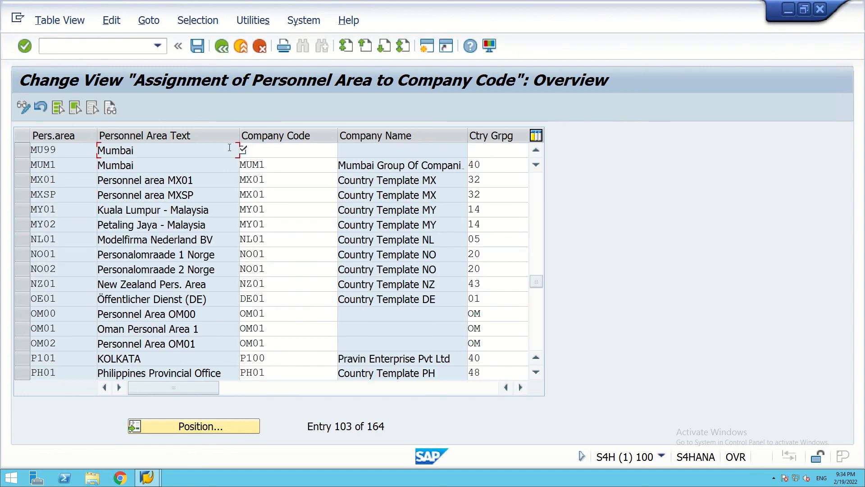
Give MU99 company code SA99 and country grouping 40.
click(279, 149)
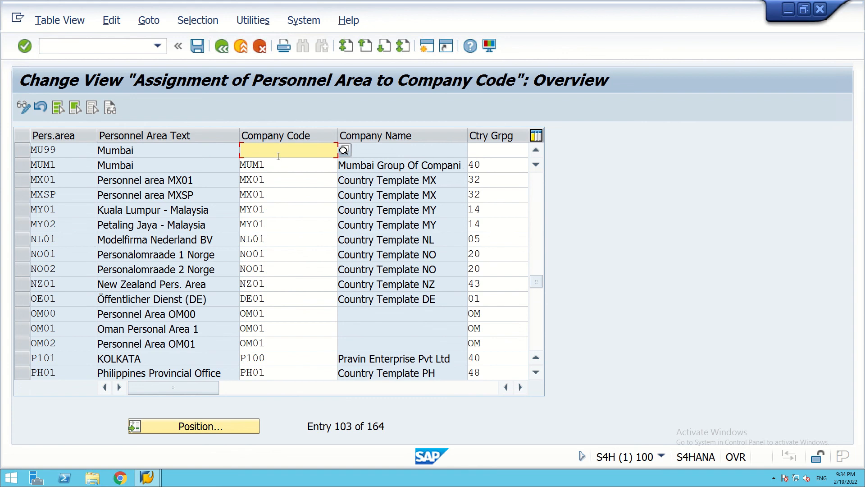
text(SA)
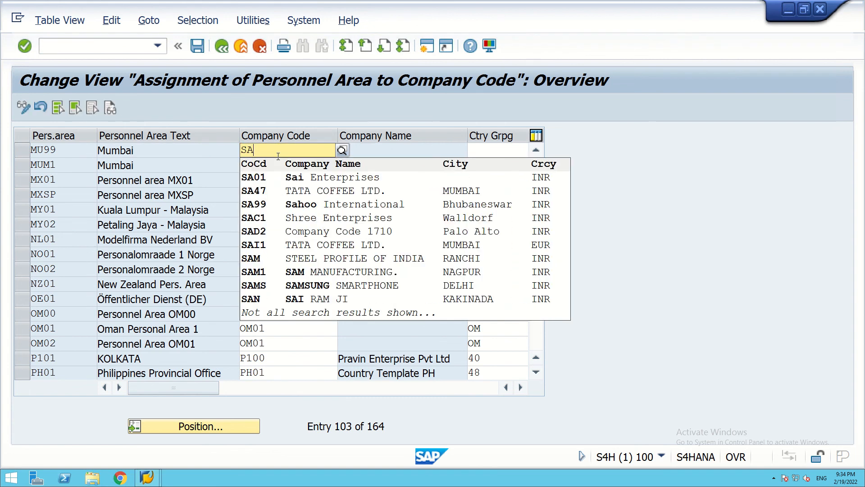
text(99)
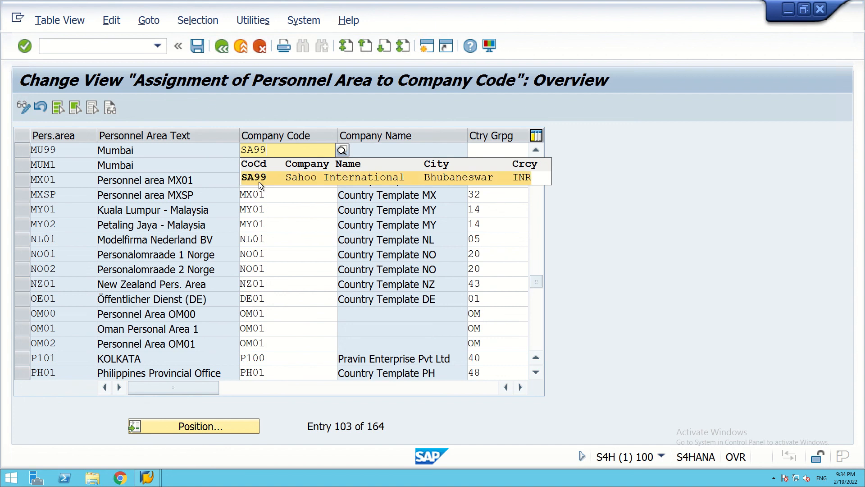
click(254, 180)
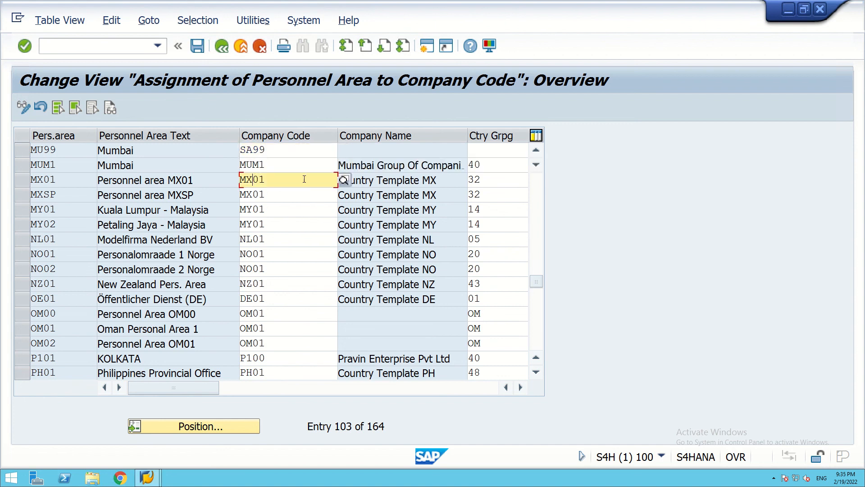
click(493, 154)
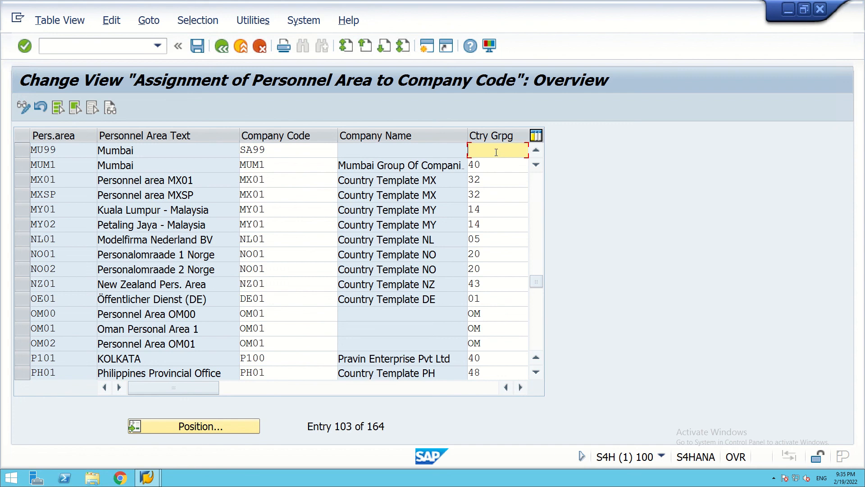
text(40)
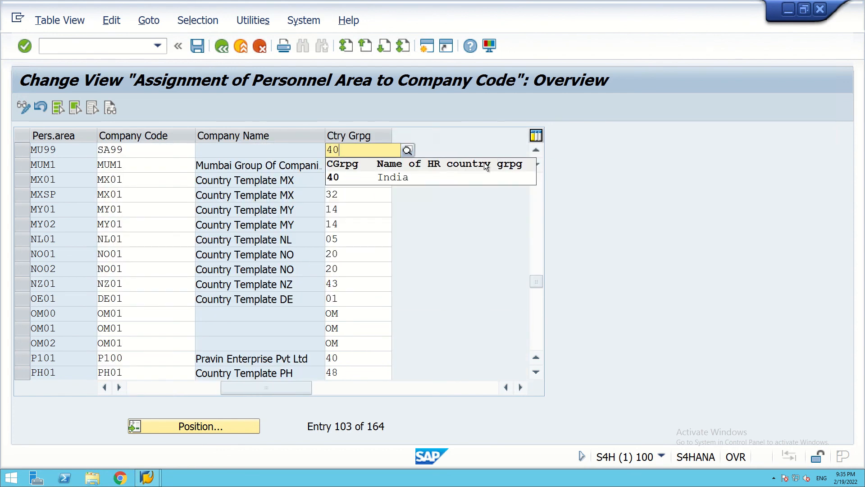
click(334, 179)
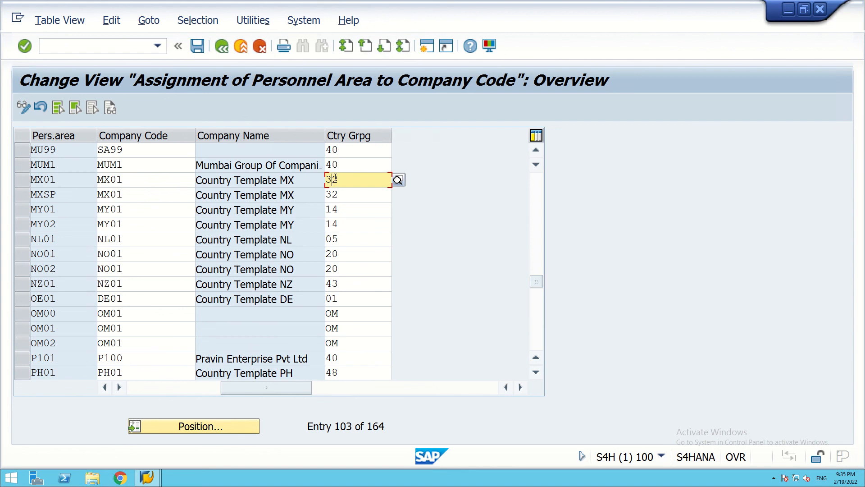
click(332, 165)
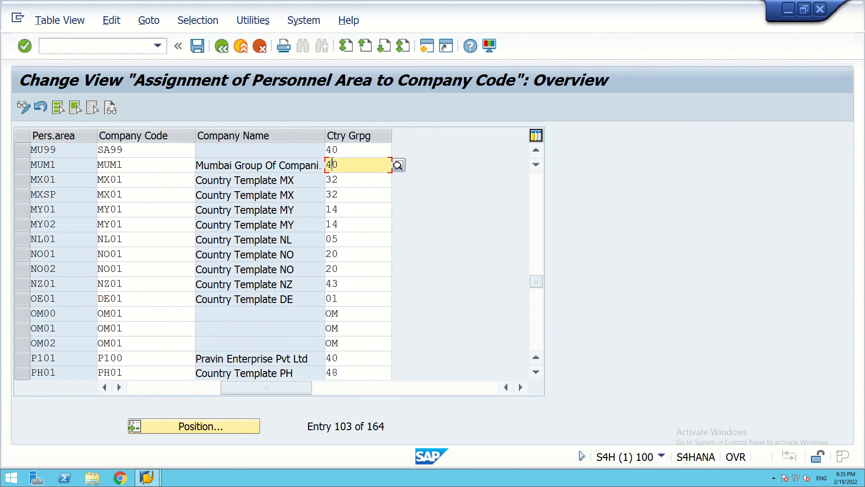
click(332, 149)
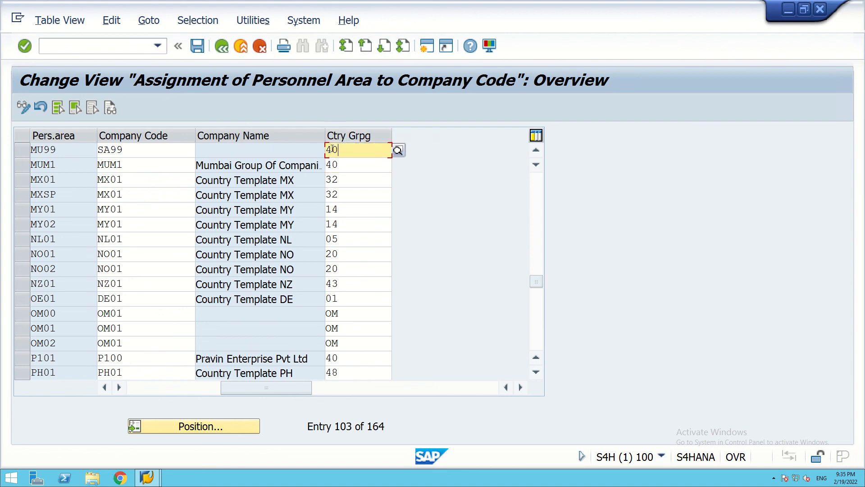
Save the MU99 assignment under the customizing request and return to the IMG.
click(198, 45)
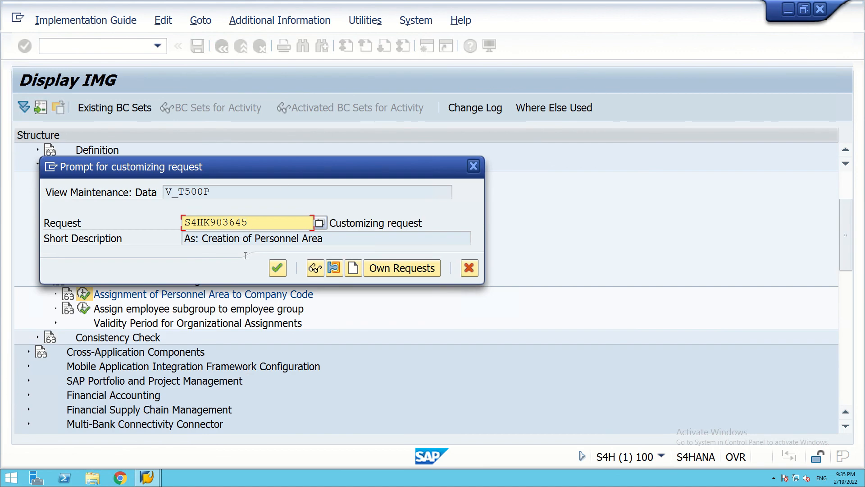
click(280, 268)
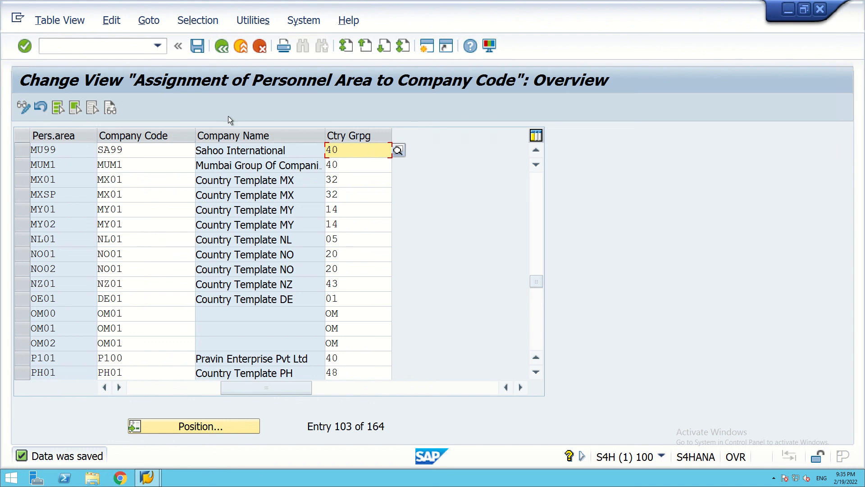
click(223, 46)
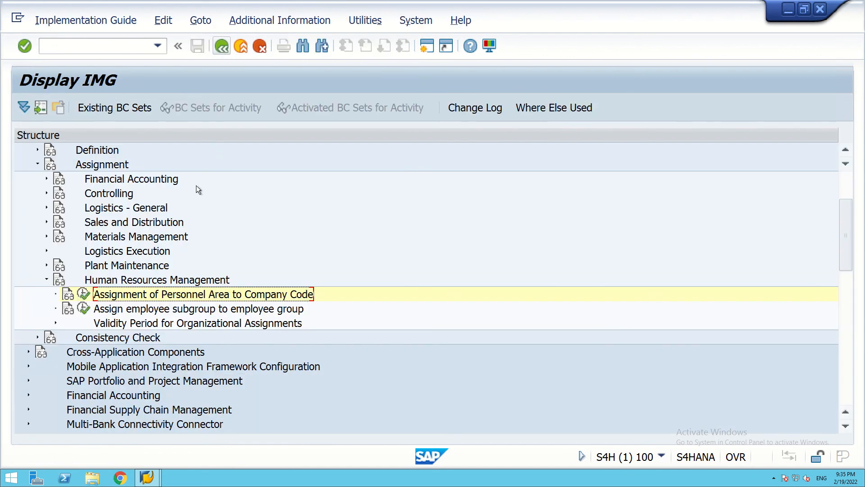
Reopen the assignment table and position it on personnel area DL99.
click(84, 294)
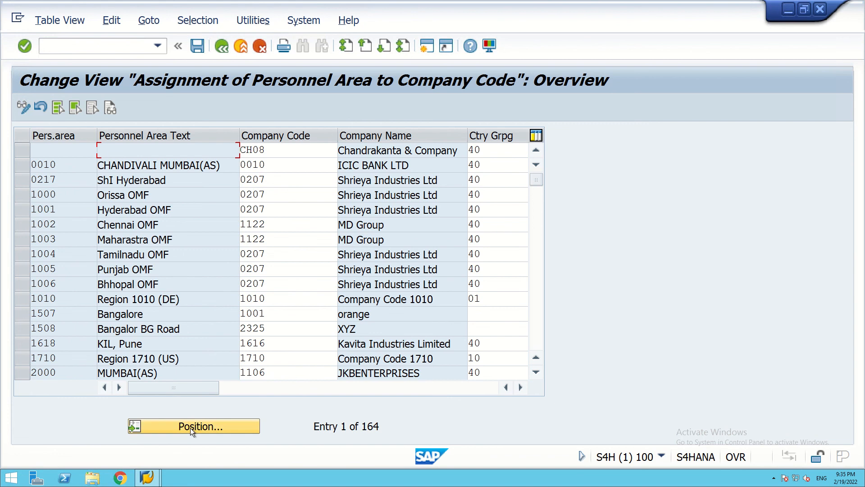
click(190, 428)
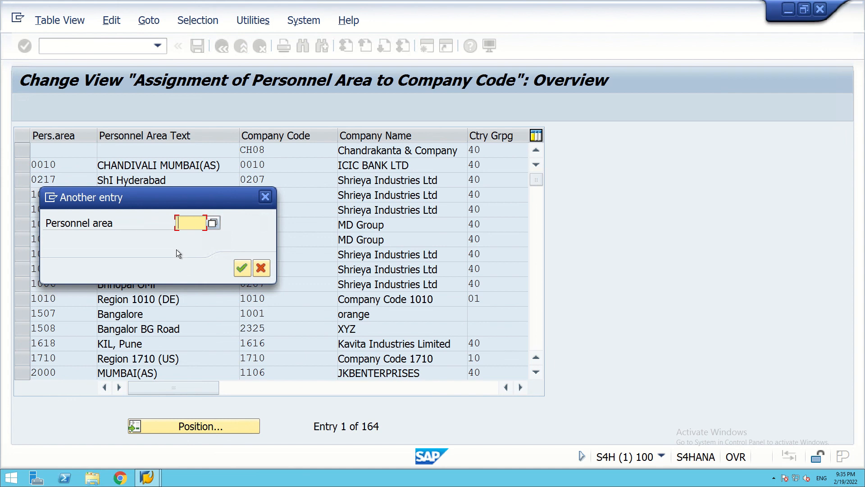
text(DL)
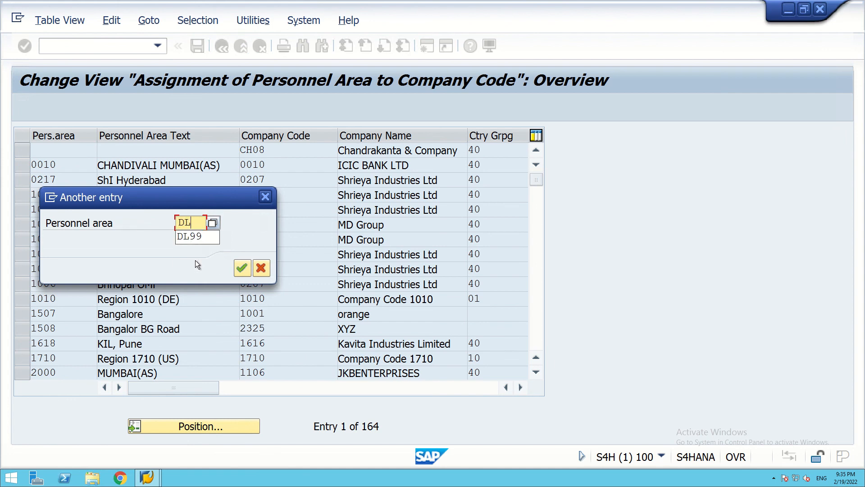
text(99)
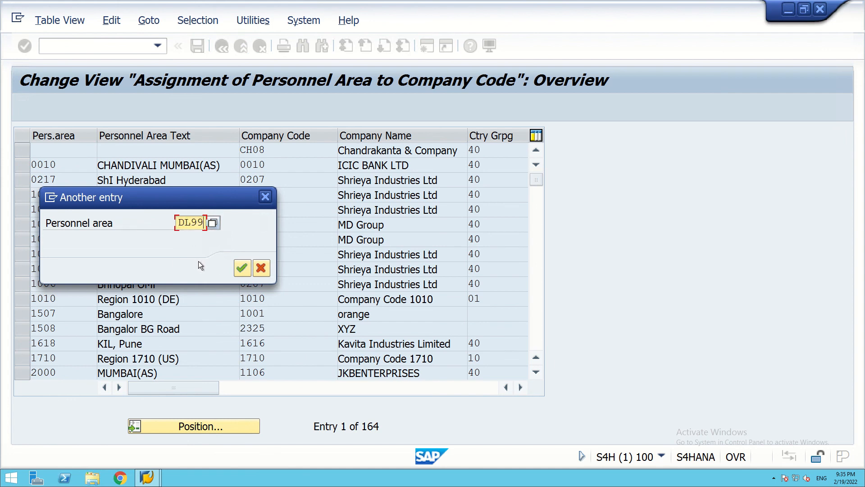
click(242, 268)
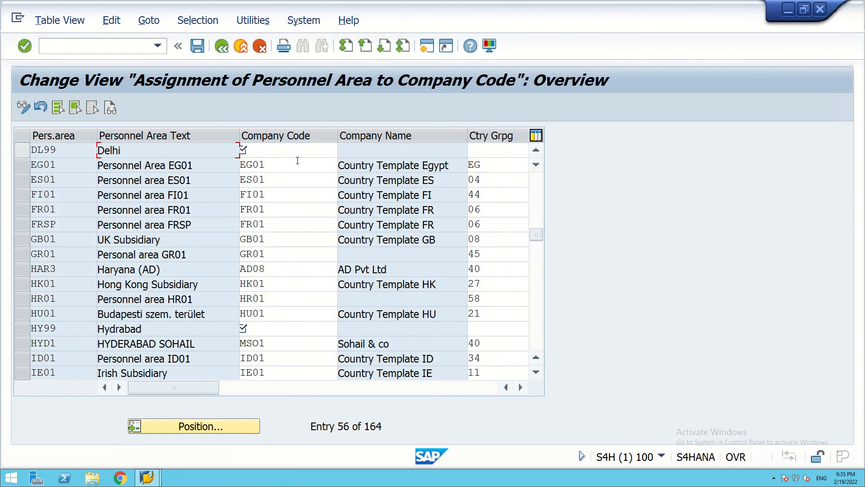
Give DL99 company code SA99 and country grouping 40 India.
click(266, 153)
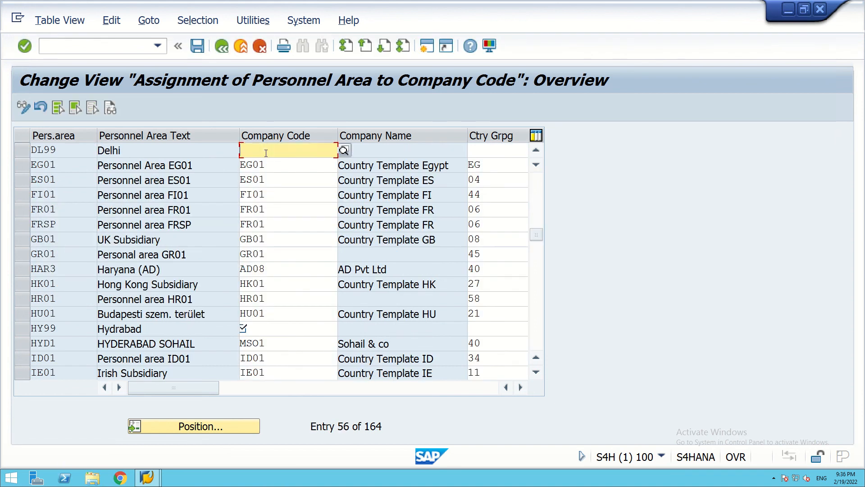
text(SA99)
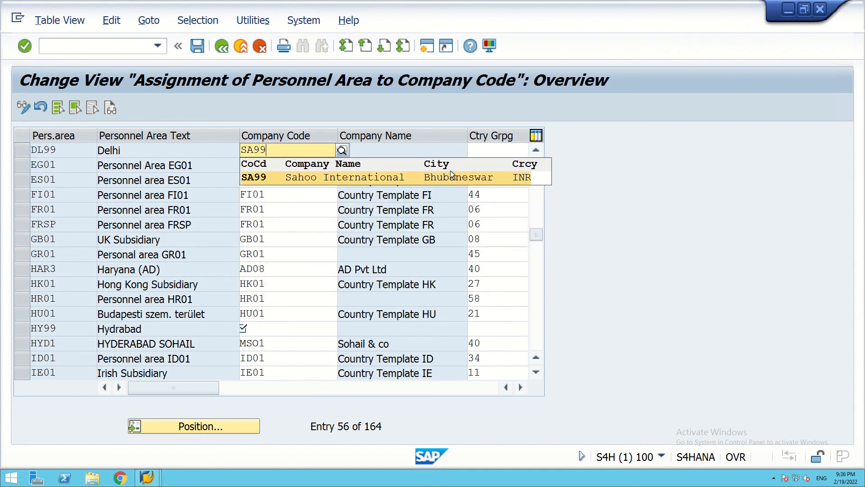
click(248, 177)
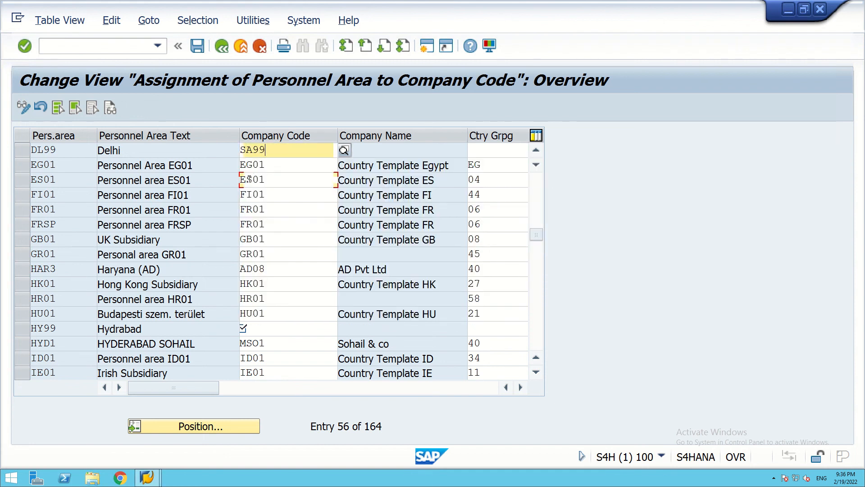
click(248, 179)
click(494, 147)
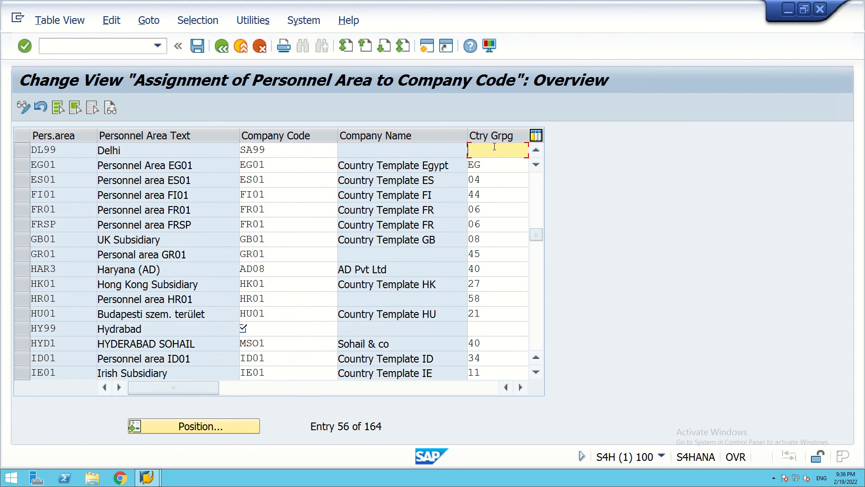
text(40)
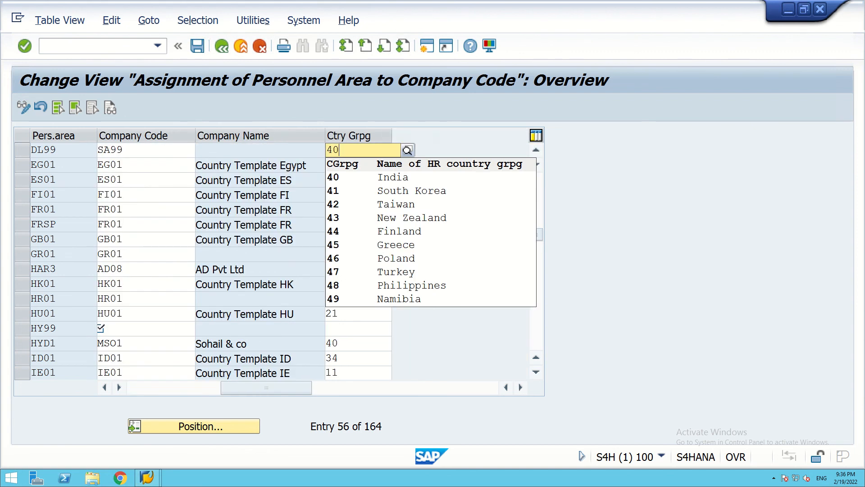
click(337, 177)
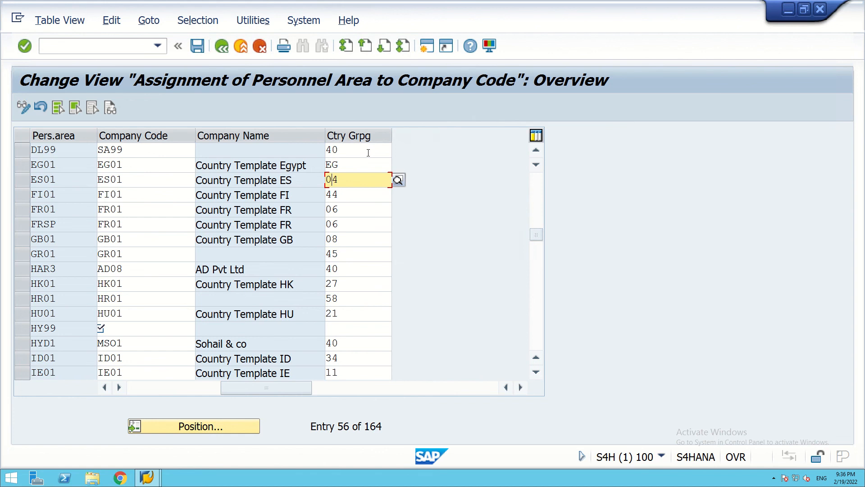
Save DL99's assignment, agree to the country grouping change, and review DL99's row.
click(197, 46)
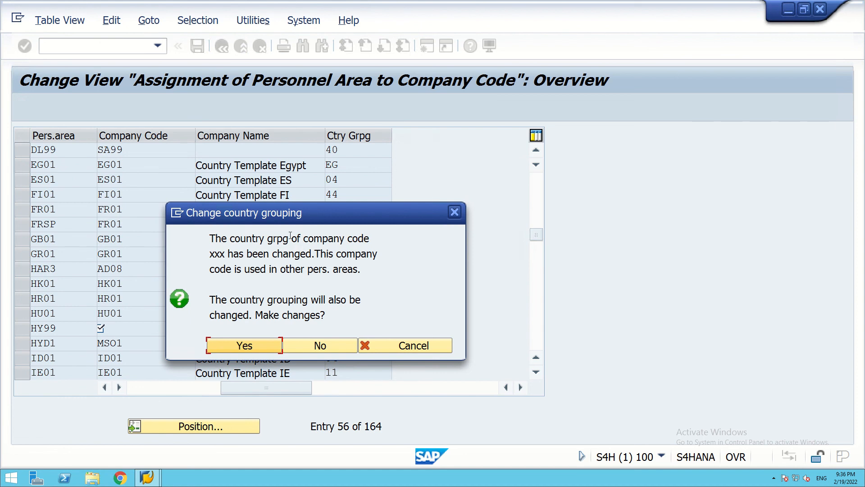
click(240, 346)
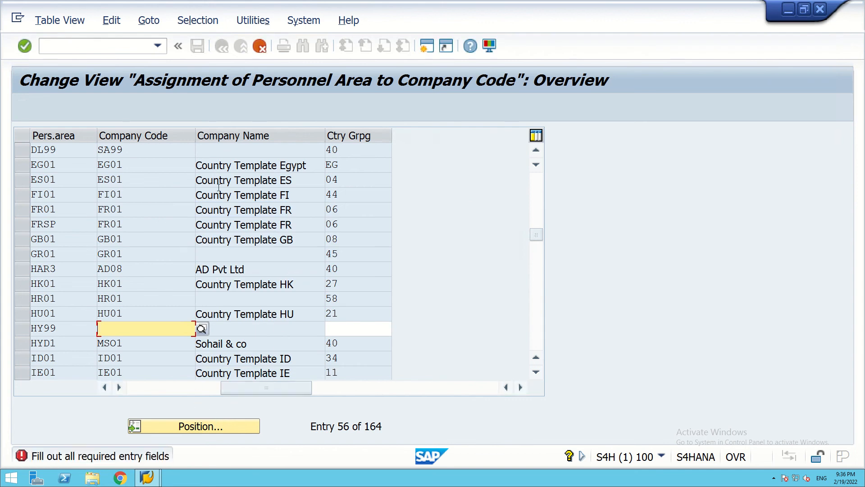
click(233, 148)
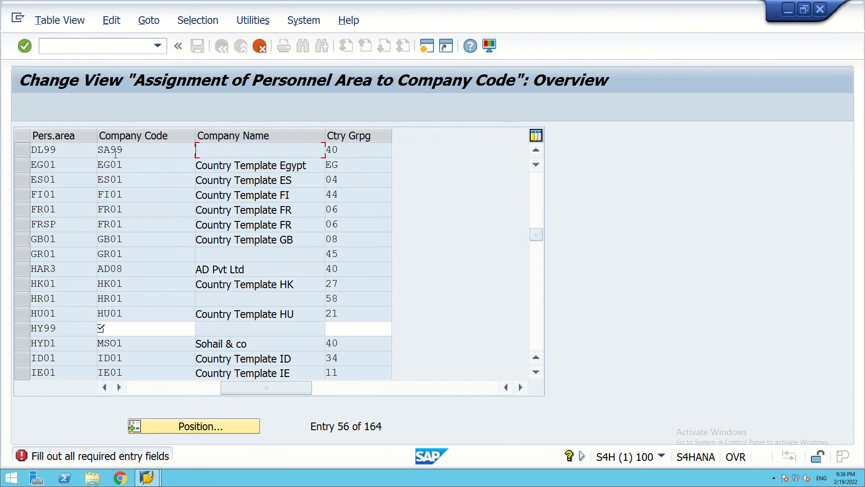
click(148, 152)
click(246, 152)
click(339, 152)
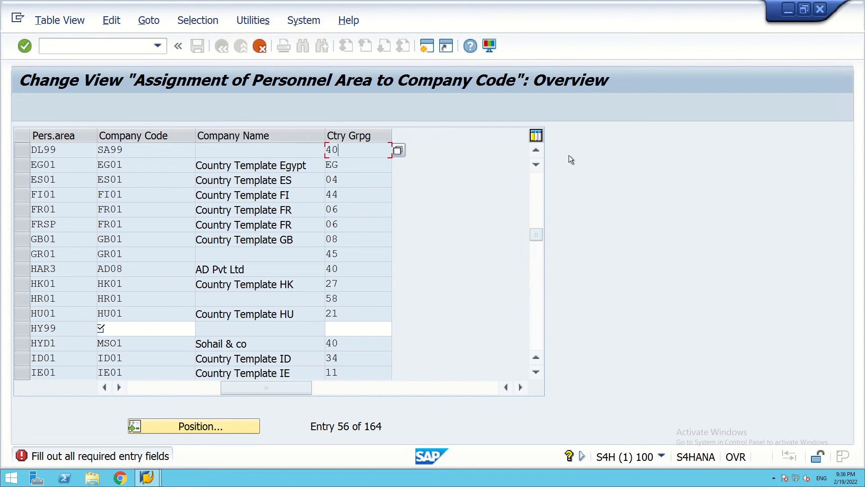
click(398, 151)
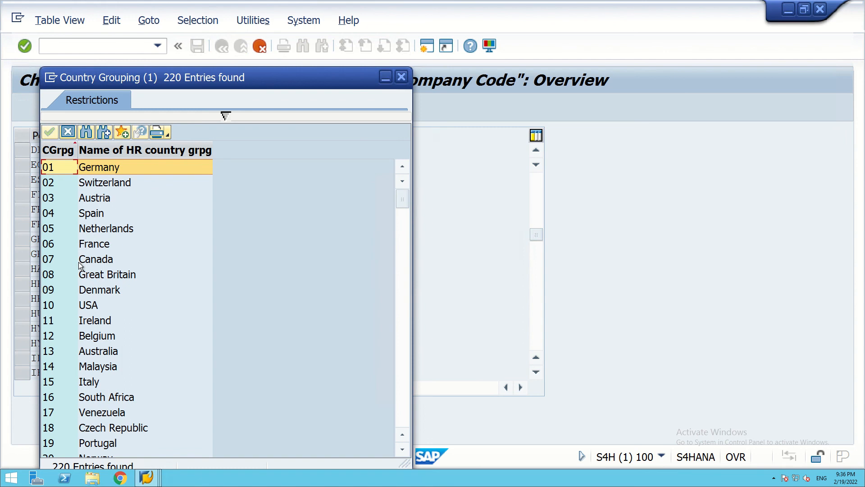
Choose country grouping 40 India for DL99 from the Country Grouping list.
scroll(79, 263, down, 11)
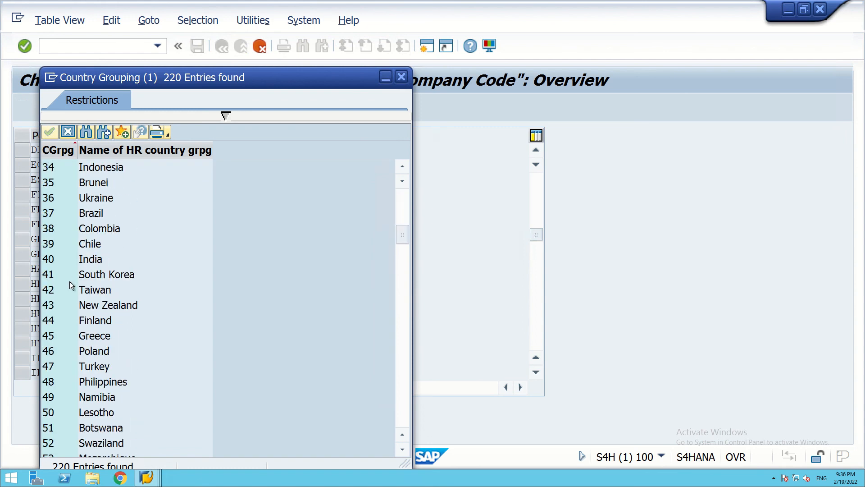
click(48, 262)
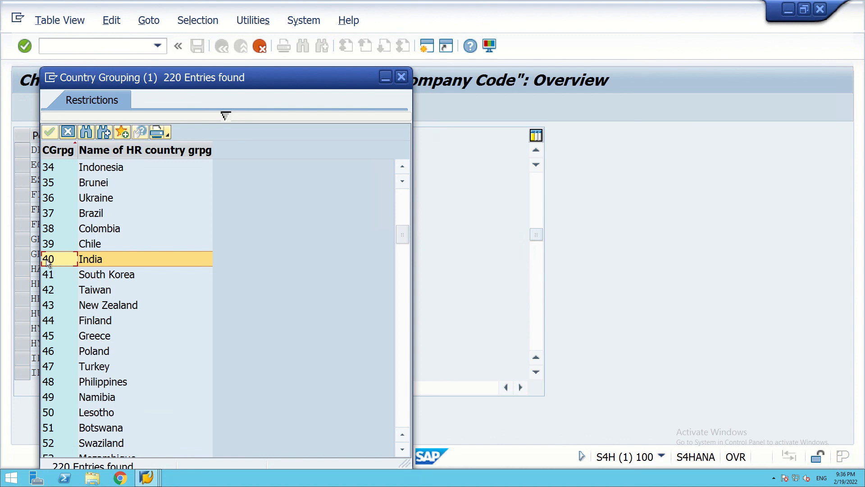
click(93, 258)
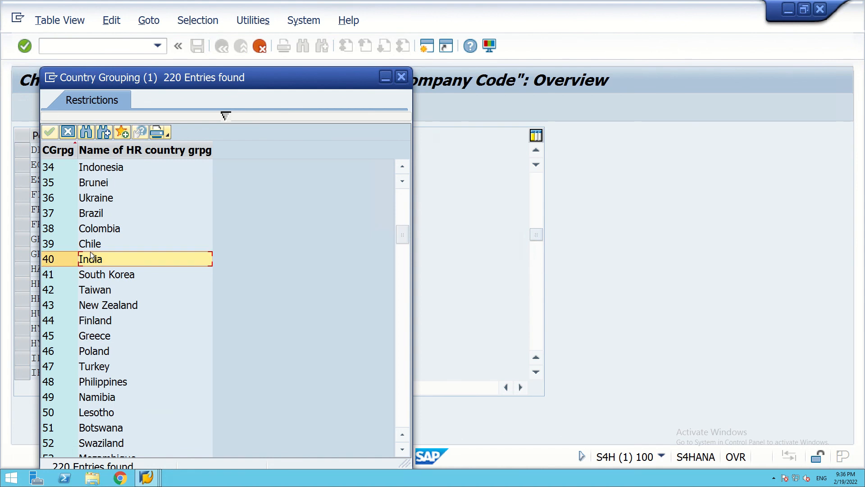
double_click(94, 261)
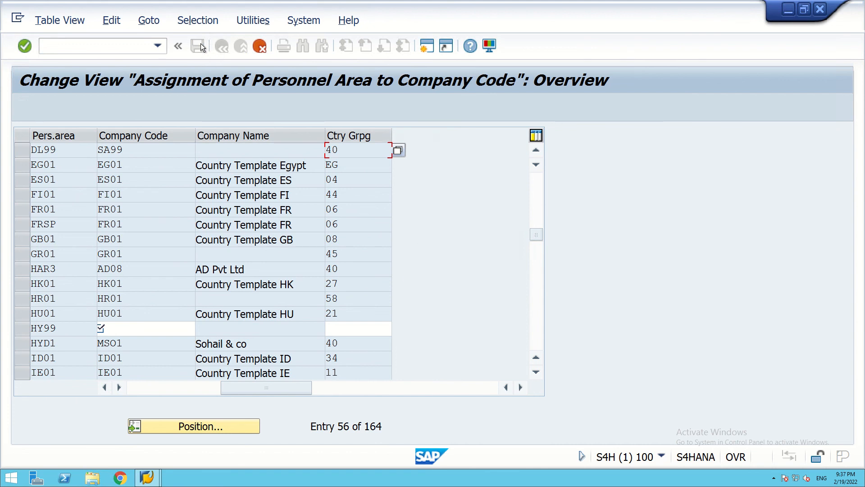
Give HY99 company code SA99 and country grouping 40.
click(25, 45)
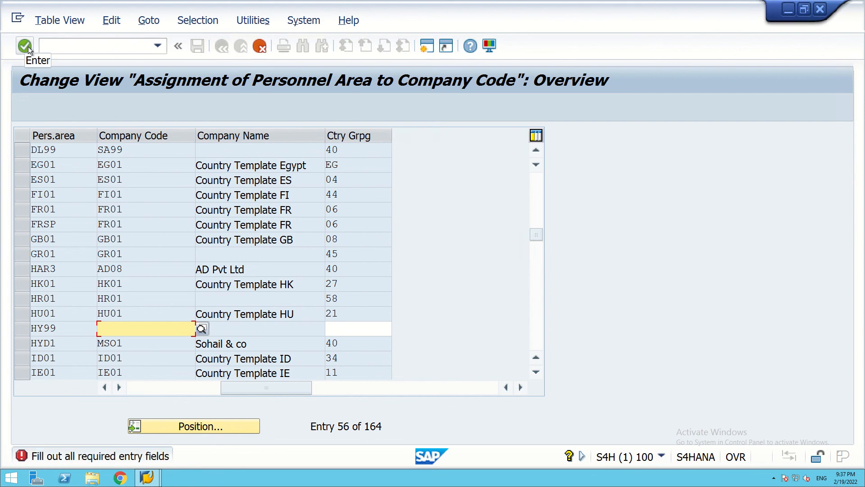
click(230, 327)
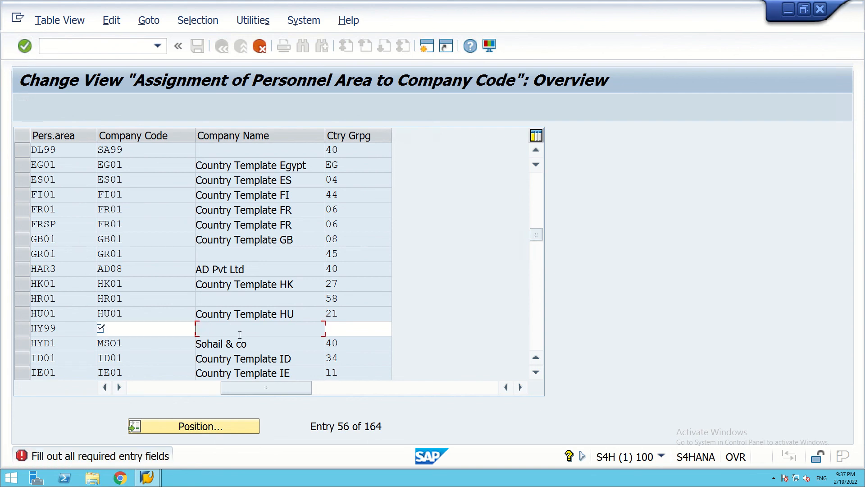
click(144, 329)
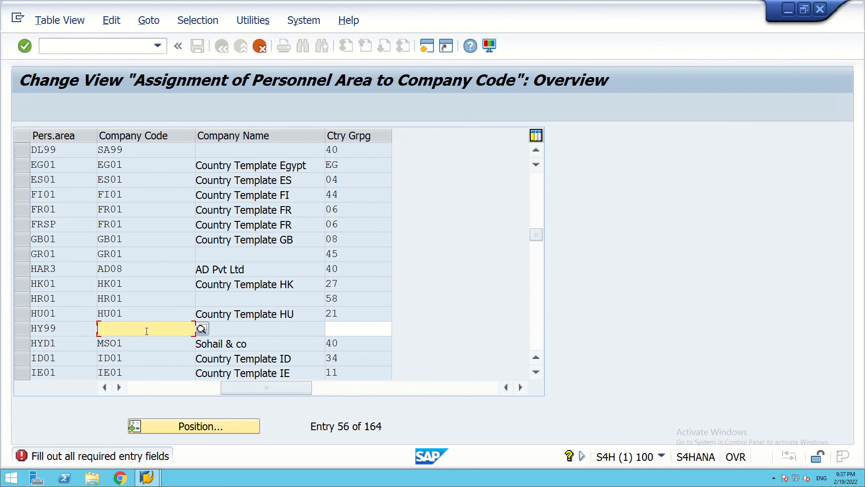
text(SA)
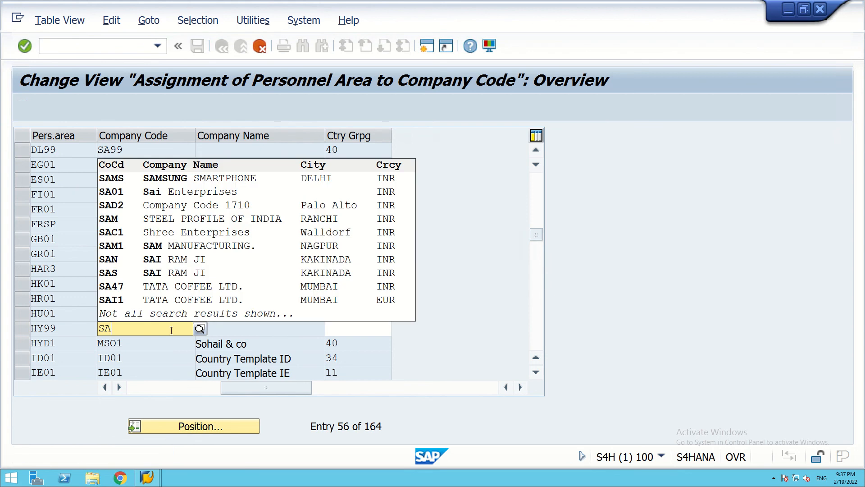
text(99)
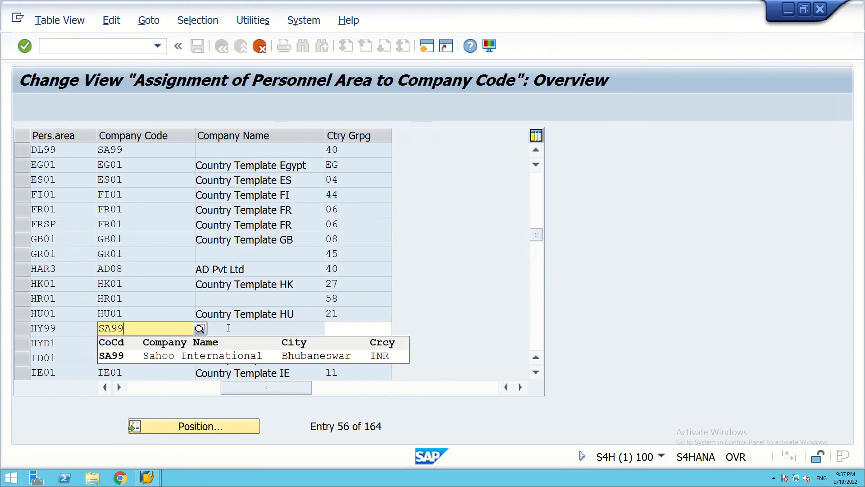
click(337, 328)
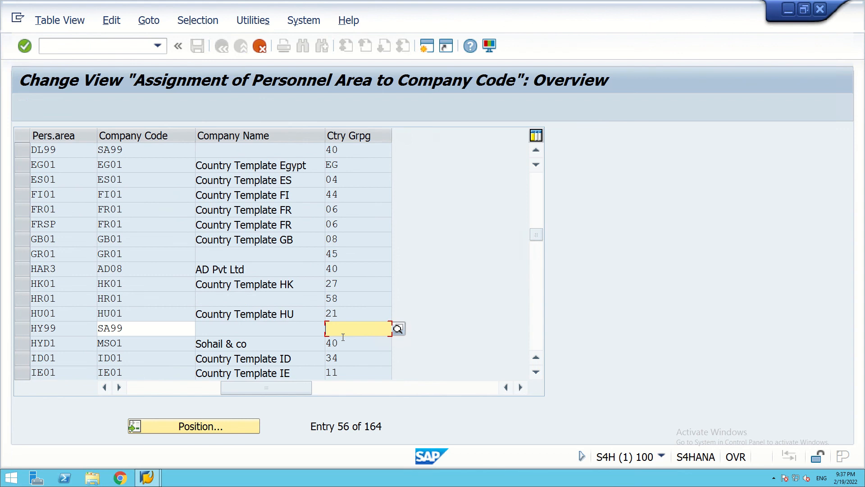
text(40)
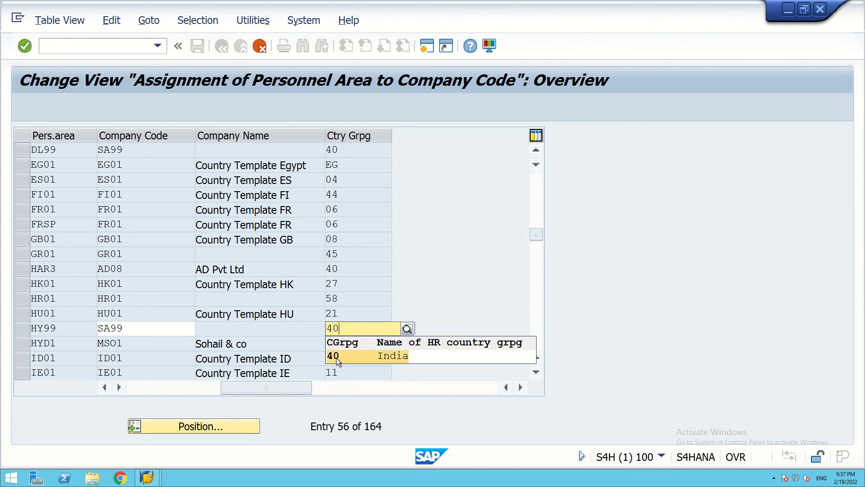
click(336, 358)
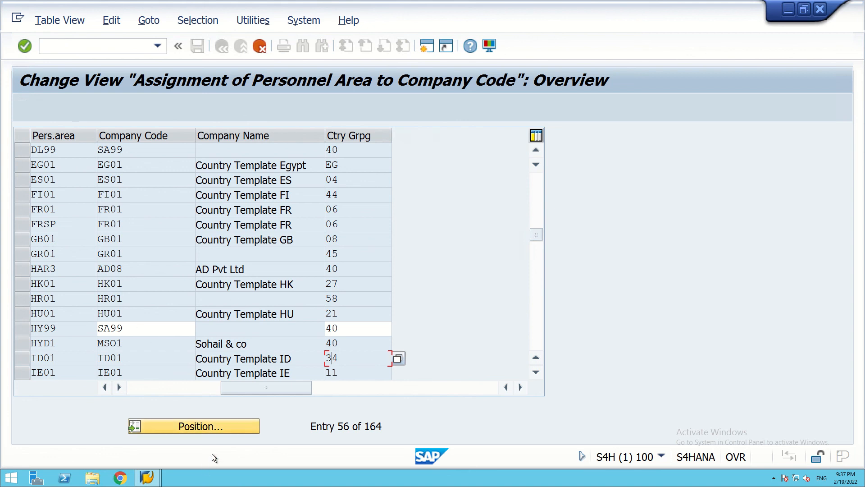
Save, accept the country grouping change, and confirm the customizing request.
click(196, 427)
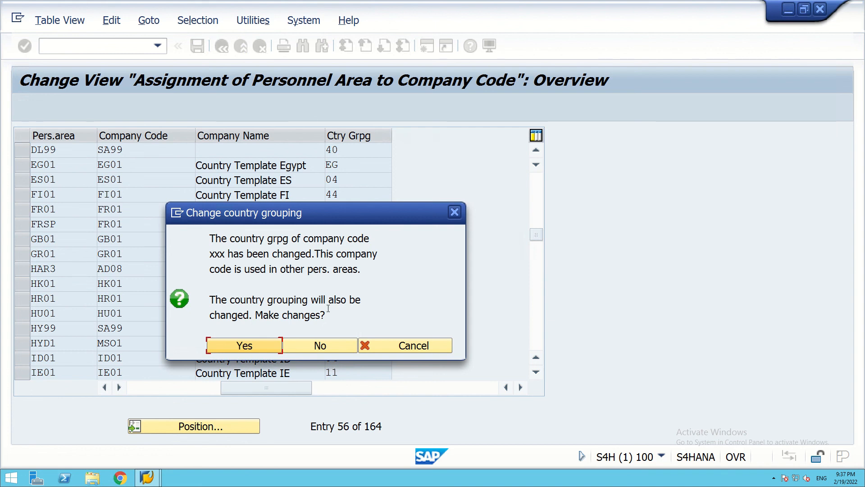
click(250, 346)
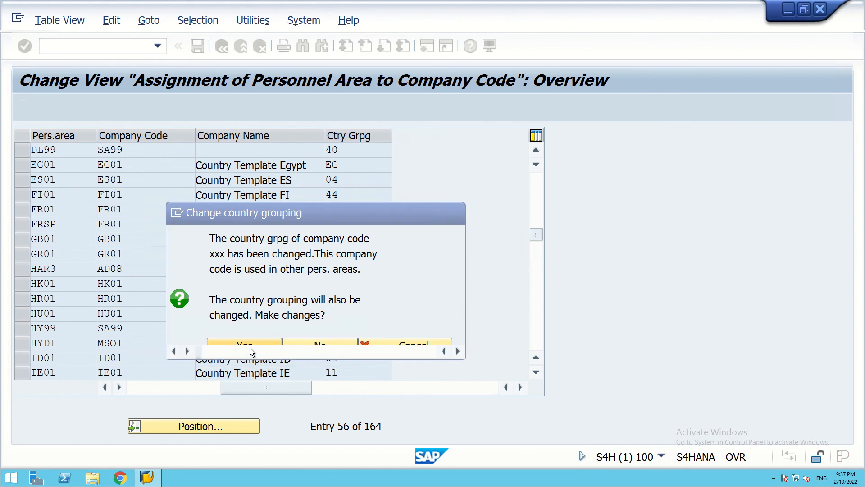
click(279, 268)
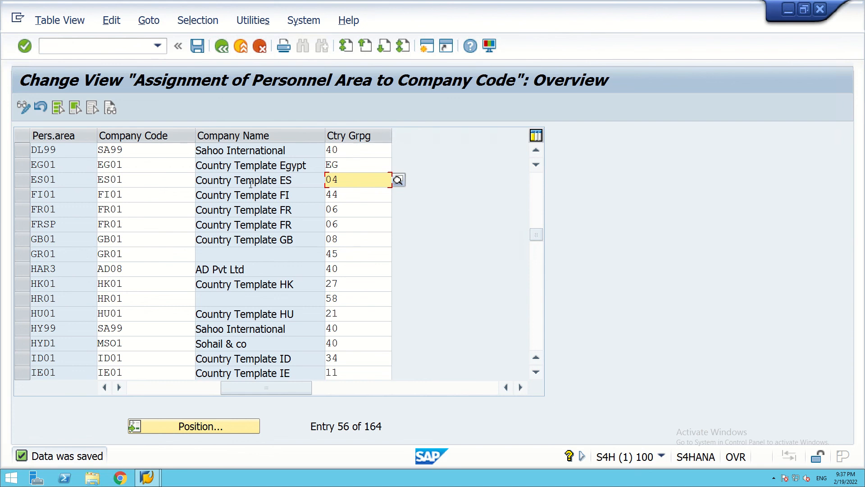
Position the assignment table at HY99 to confirm it is assigned to SA99, grouping 40.
click(199, 427)
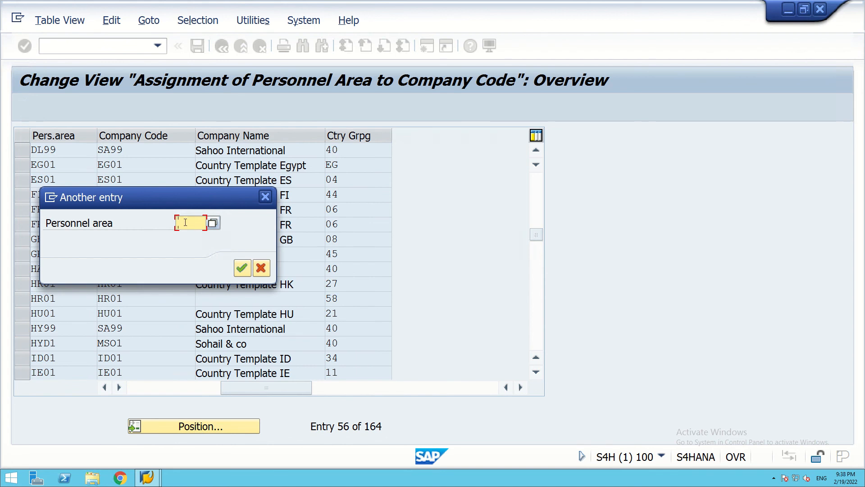
text(HY)
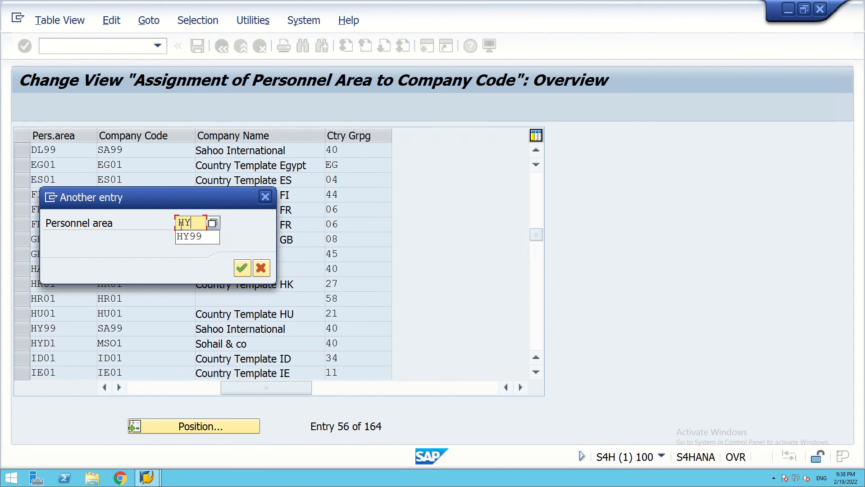
text(99)
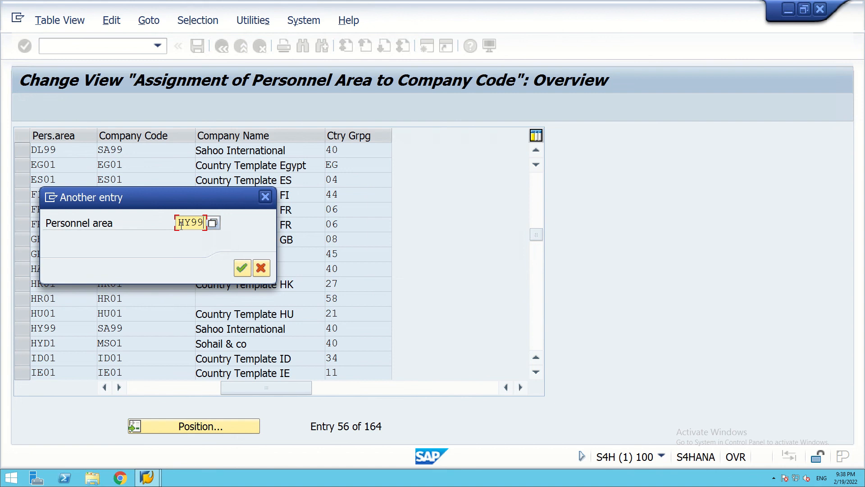
click(243, 268)
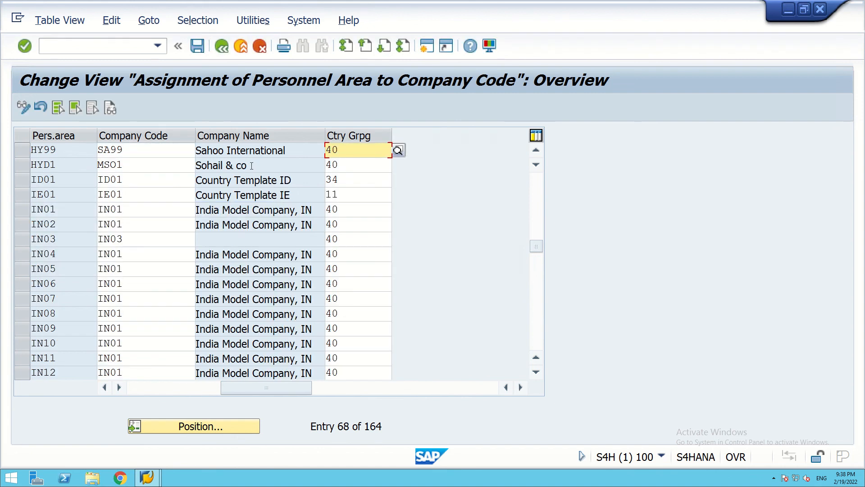
Position the table at BL99, entry 38 of 164, whose company code is still blank.
click(200, 427)
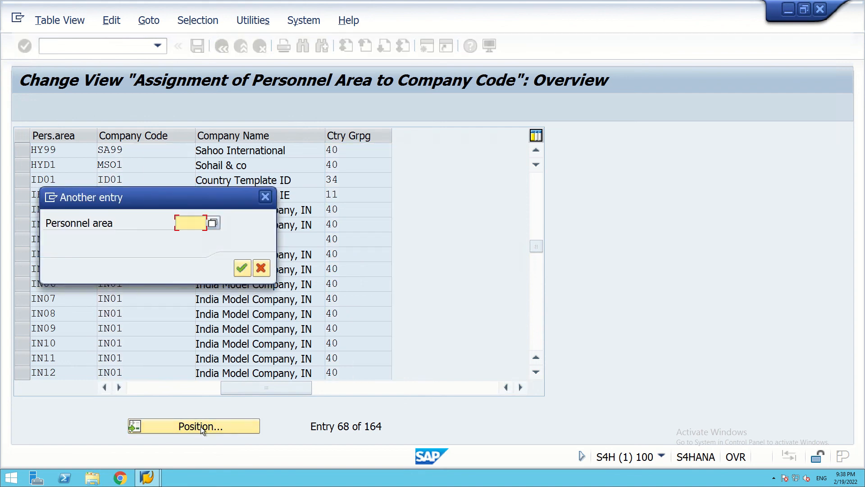
text(BL99)
click(242, 268)
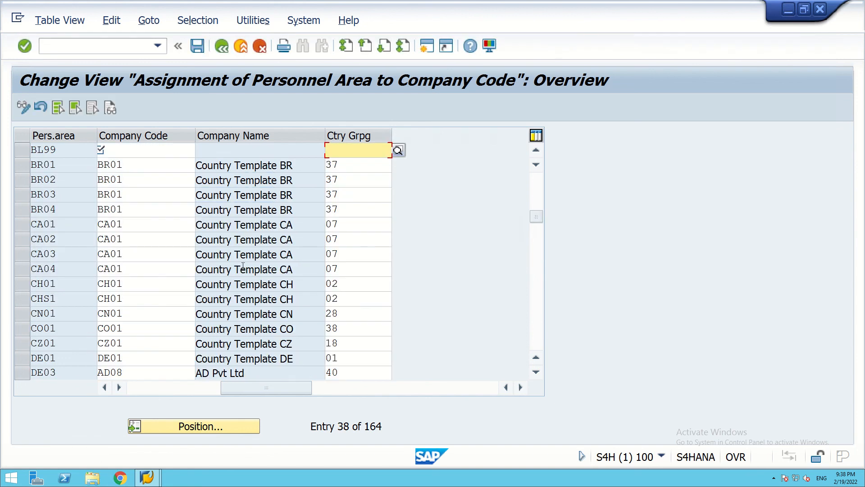
Give BL99 company code SA99 and country grouping 40, save, and decline the country grouping change.
click(125, 149)
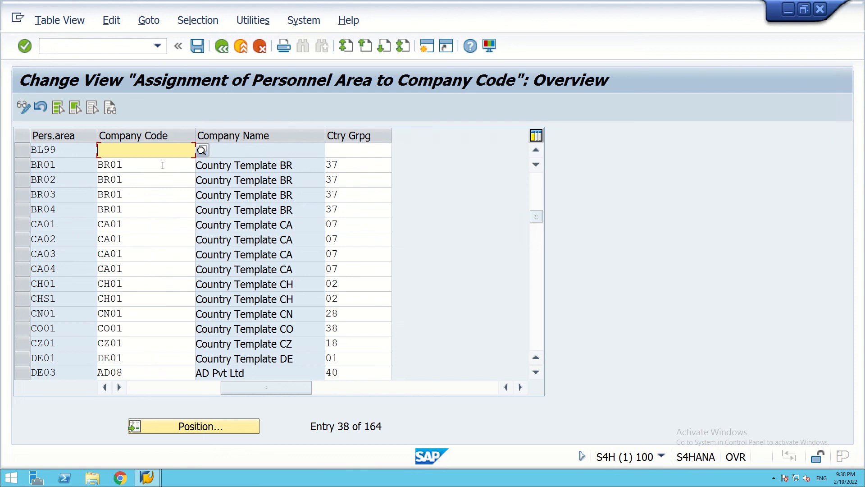
text(SA)
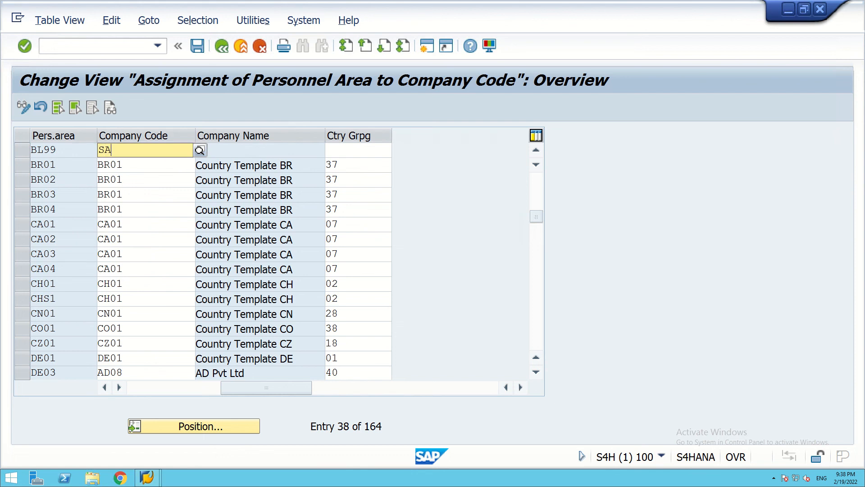
text(99)
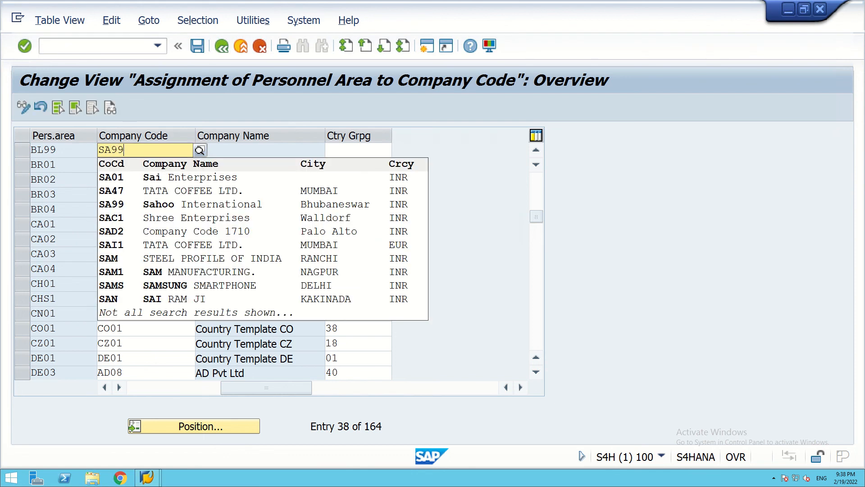
click(119, 182)
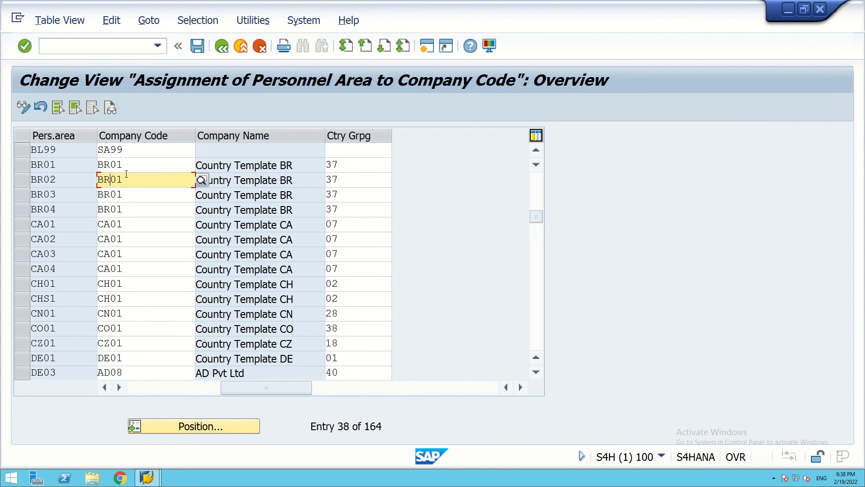
click(341, 151)
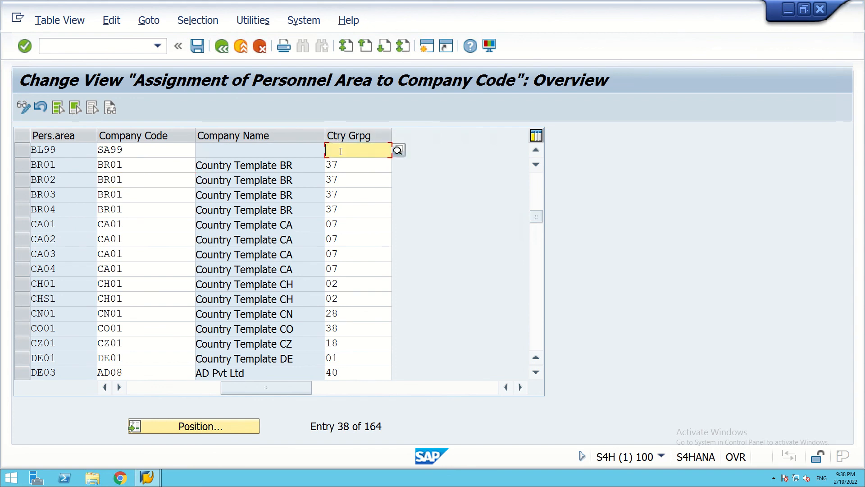
text(40)
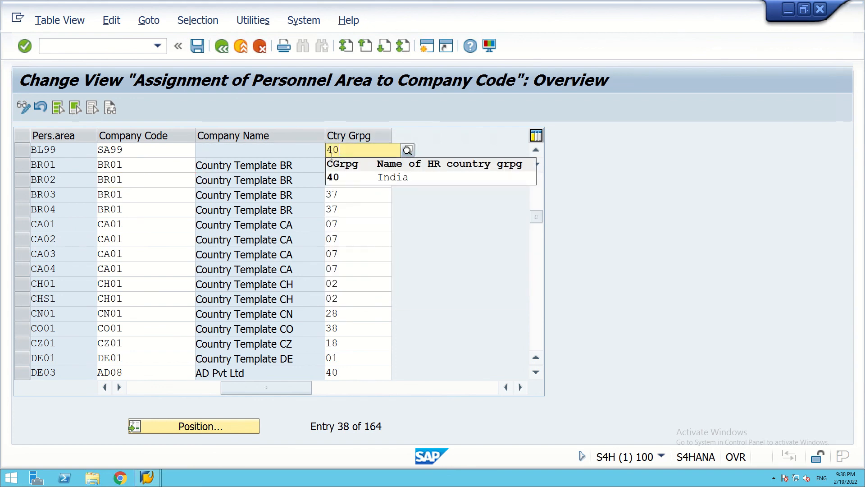
click(334, 178)
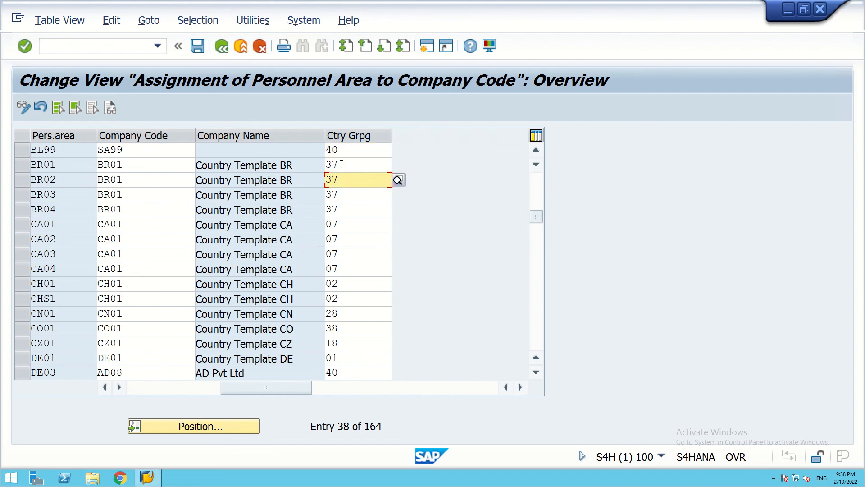
click(345, 150)
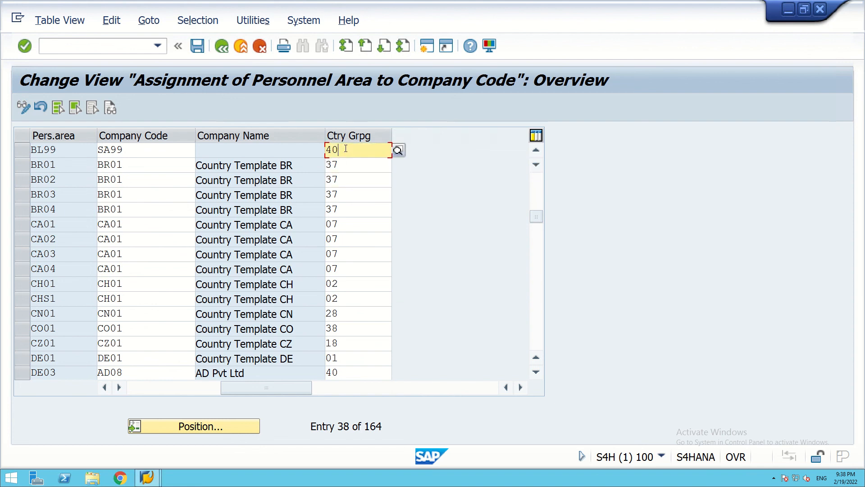
click(194, 46)
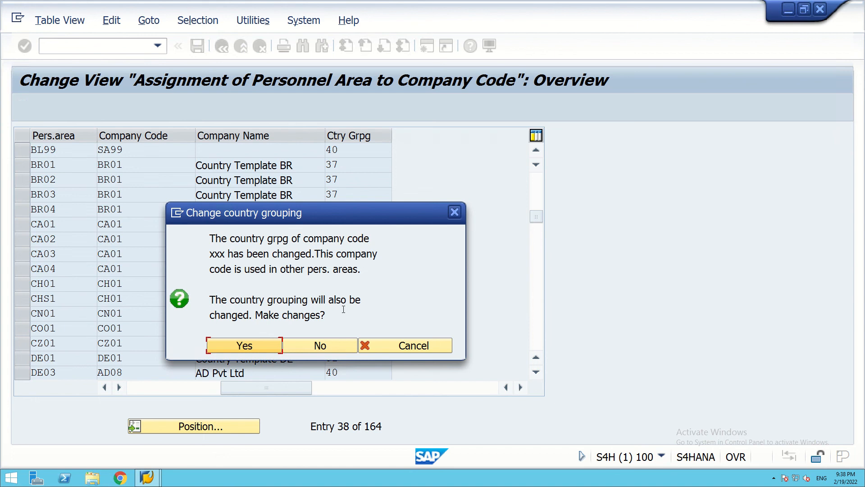
click(319, 350)
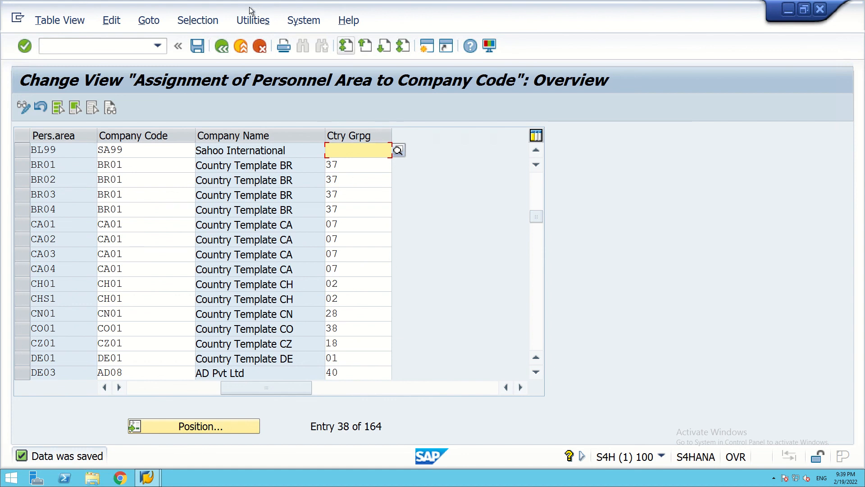
Save the assignments once more and minimize the SAP window and remote desktop session.
click(198, 46)
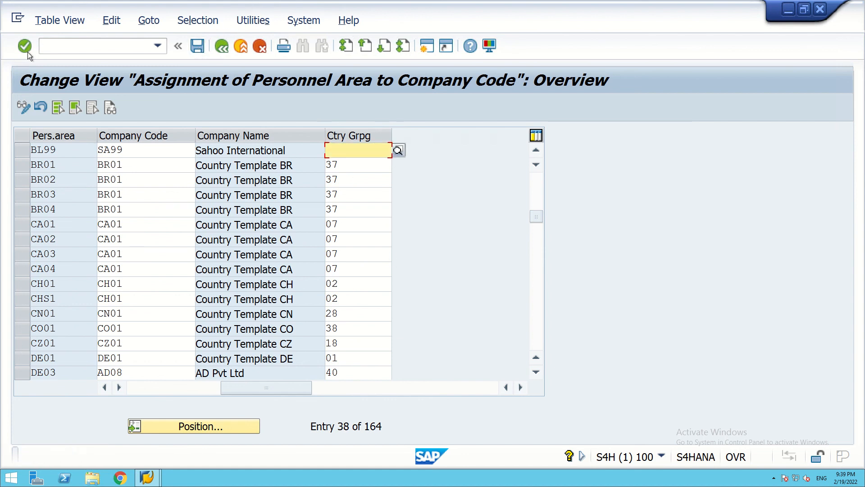
click(788, 13)
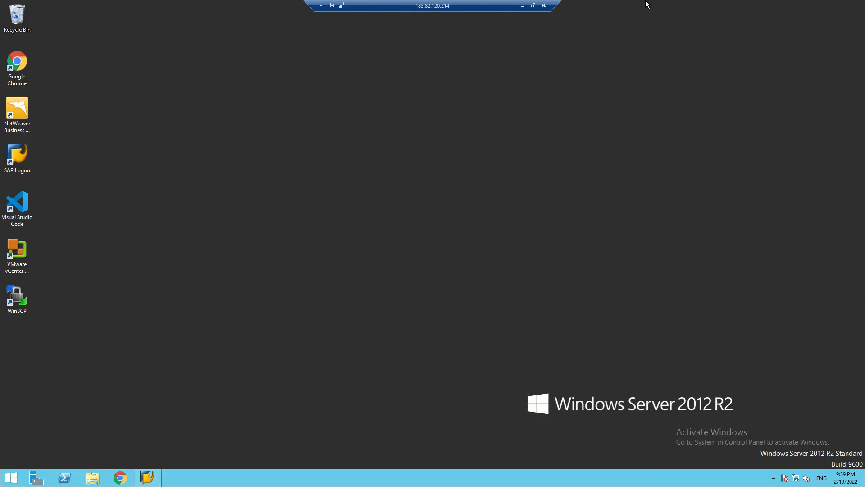
click(522, 6)
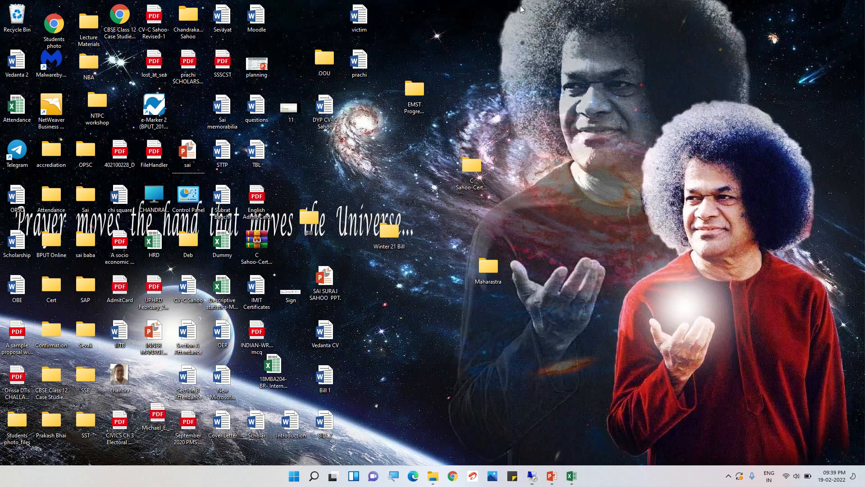
Review the SA99 enterprise structure sheet in Excel, then show PowerPoint slide 8, '3 STRUCTURES IN SAP'.
click(571, 474)
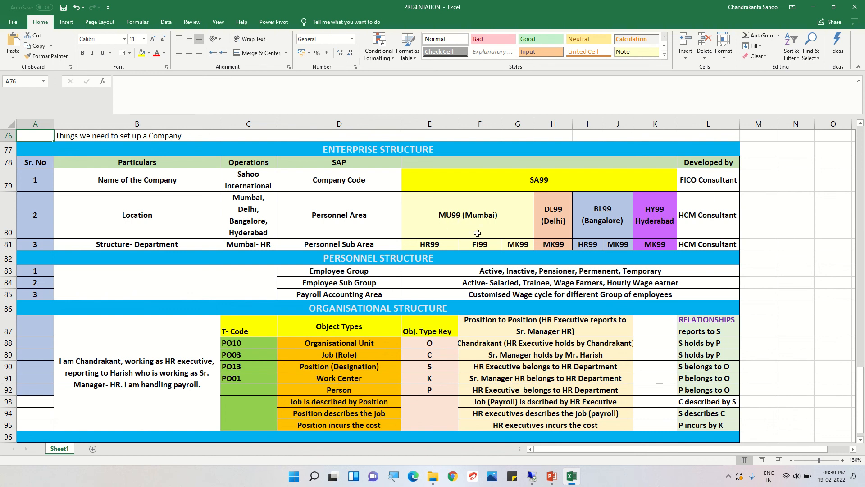
click(813, 7)
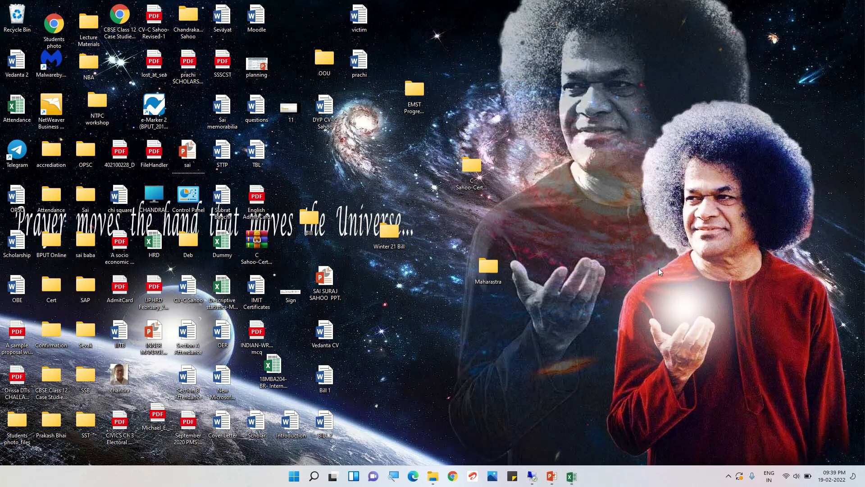
click(552, 483)
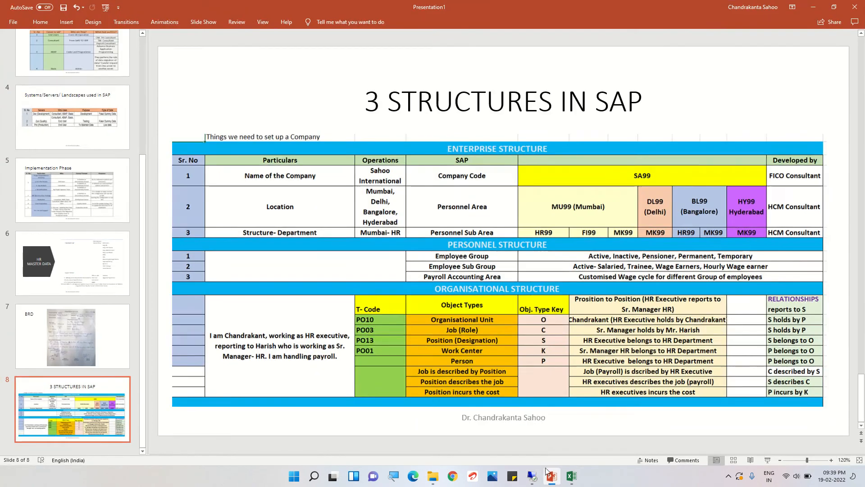